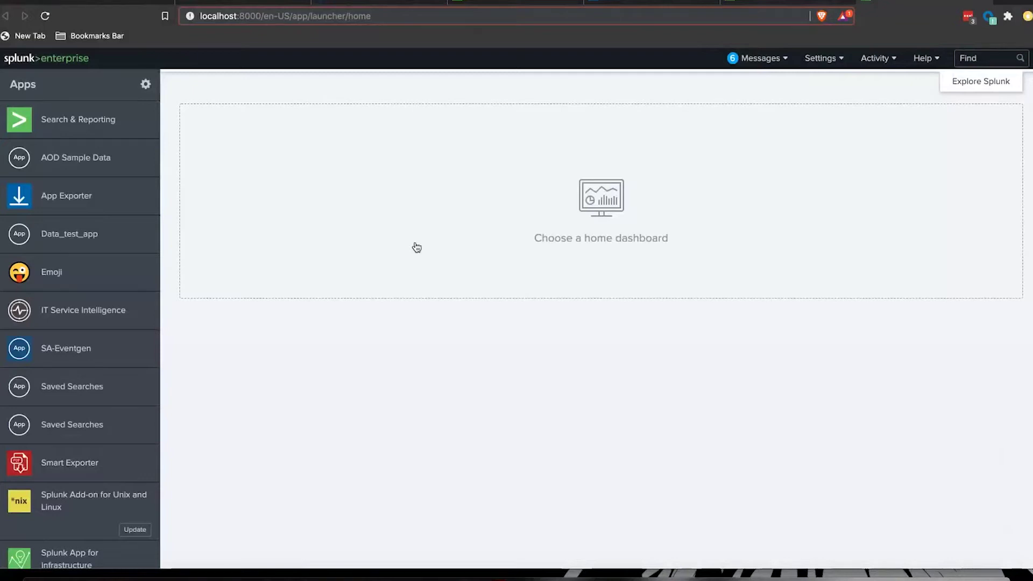
Load aplura.com/assets/pdf/onboarding_cheatsheet.pdf in a new browser tab
{"action": "left_click", "coordinate": [579, 22]}
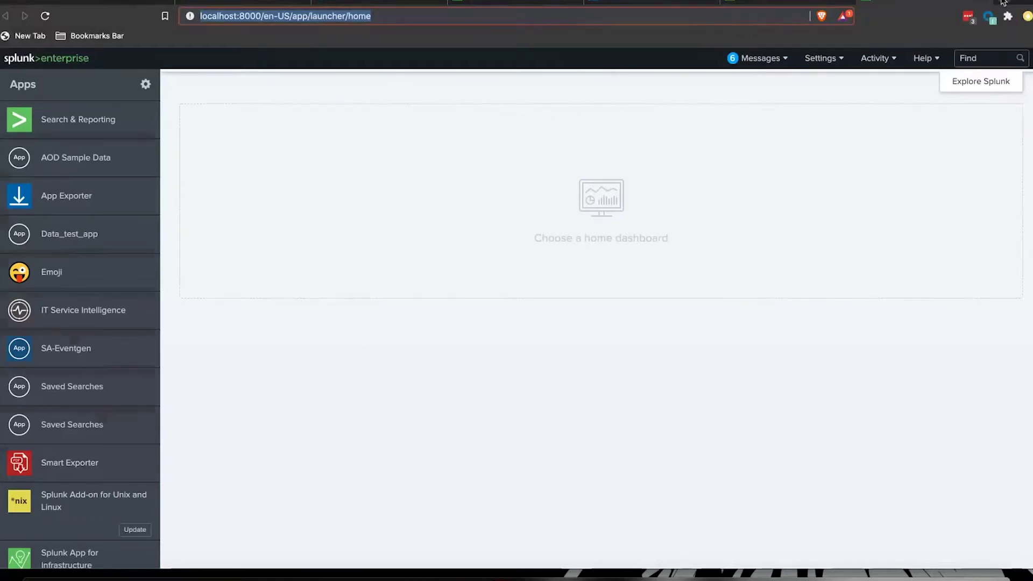
{"action": "key", "text": "ctrl+t"}
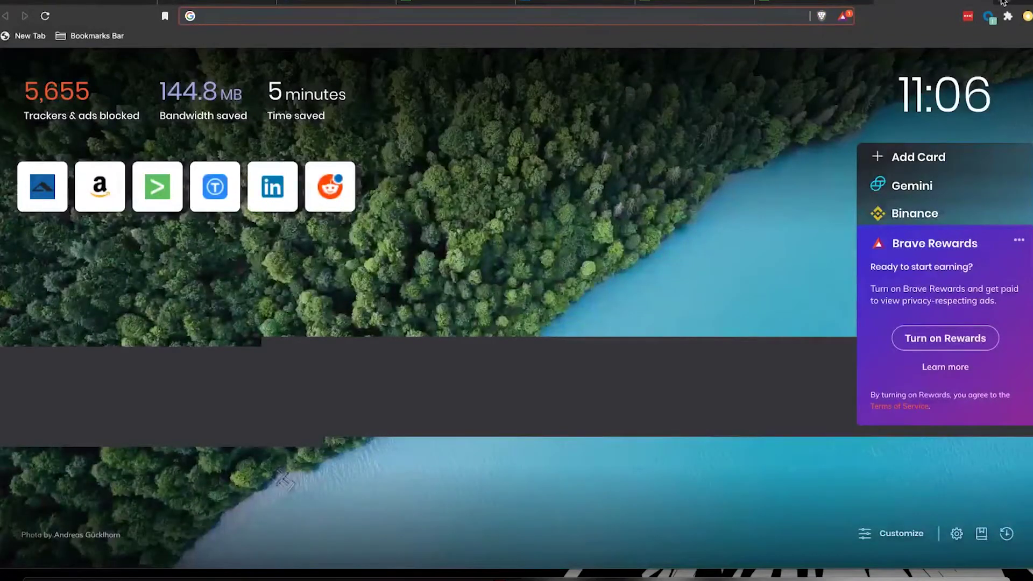
{"action": "type", "text": "aplura.com/assets/pdf/onboarding_cheatsheet.pdf"}
{"action": "key", "text": "Return"}
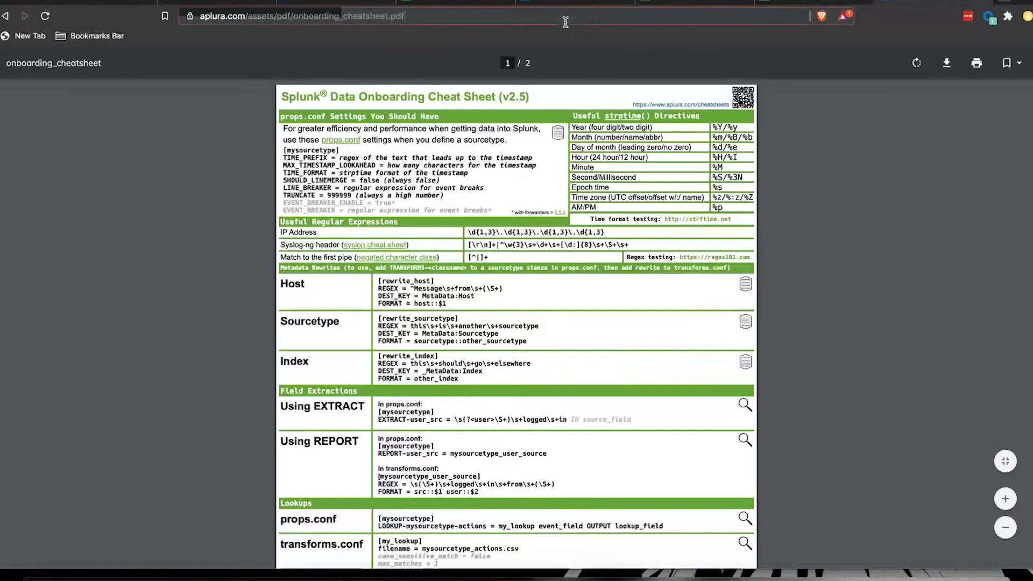
Highlight the cheat sheet's recommended props.conf sourcetype settings, then clear the highlight
{"action": "left_click", "coordinate": [565, 22]}
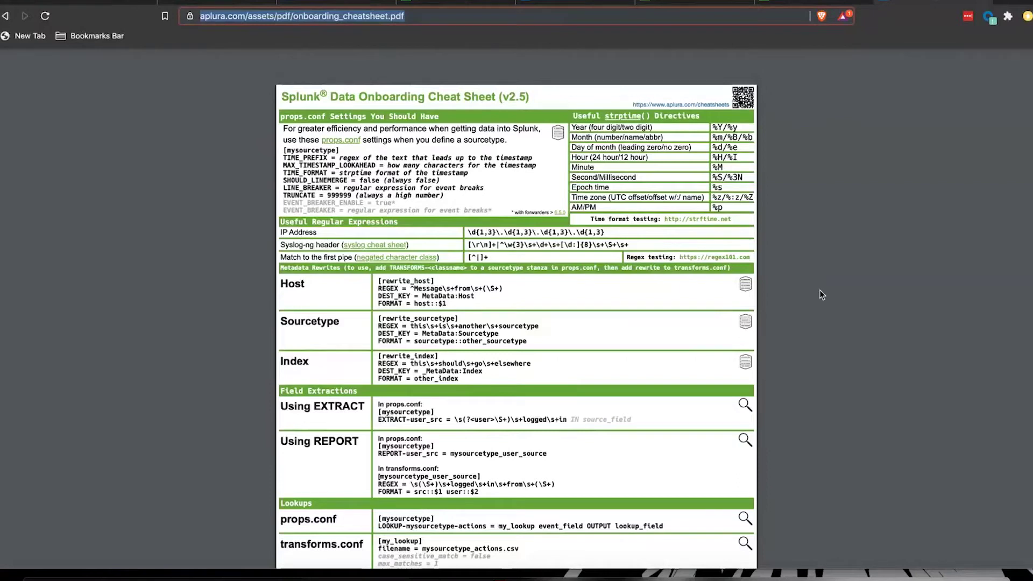
{"action": "left_click", "coordinate": [332, 111]}
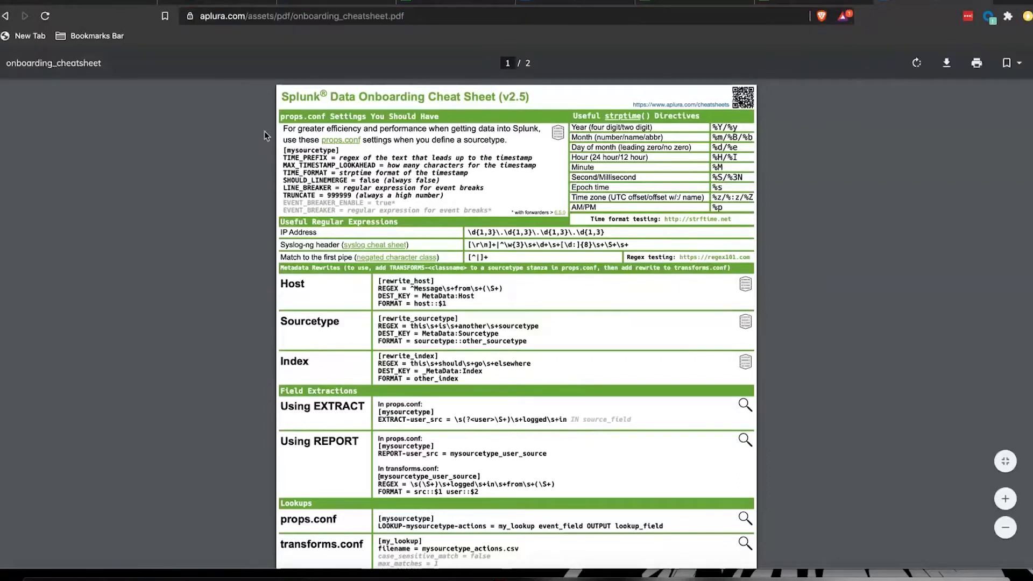
{"action": "left_click_drag", "start_coordinate": [290, 119], "coordinate": [504, 207]}
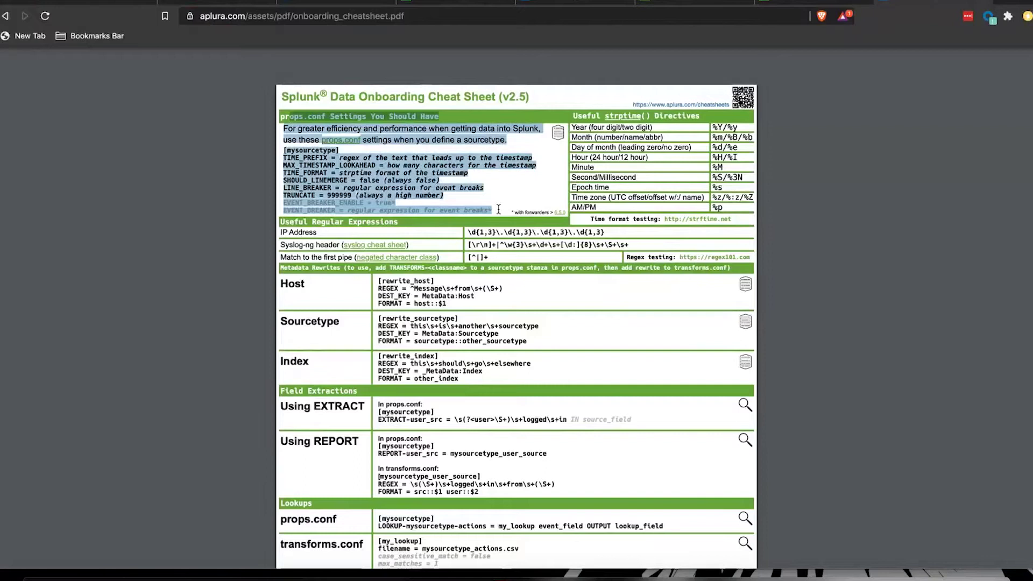
{"action": "left_click", "coordinate": [500, 208]}
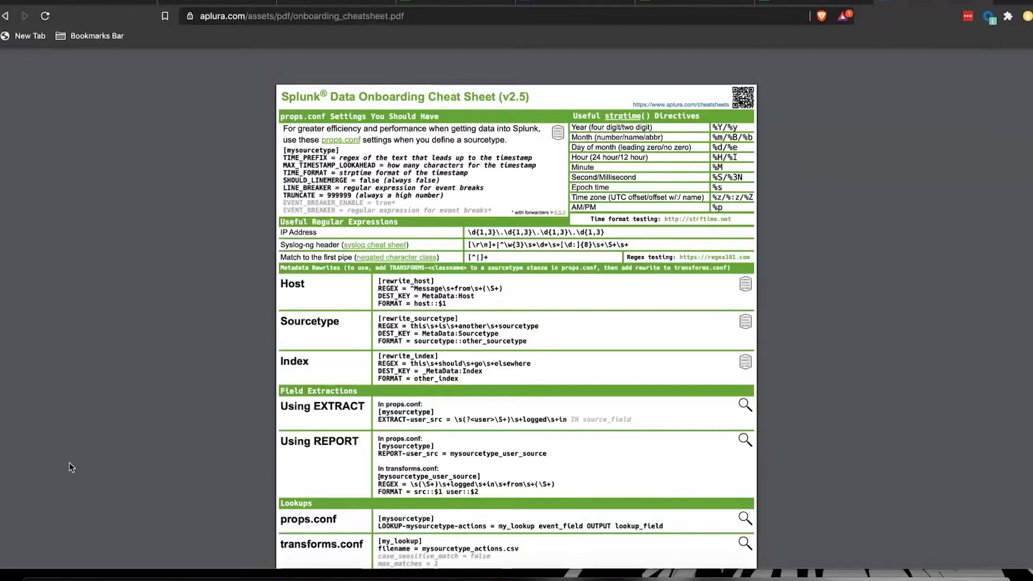
Launch Sublime Text and type the line 'Oct 1 2020 09:17:23 Server_A is Down'
{"action": "key", "text": "super+space"}
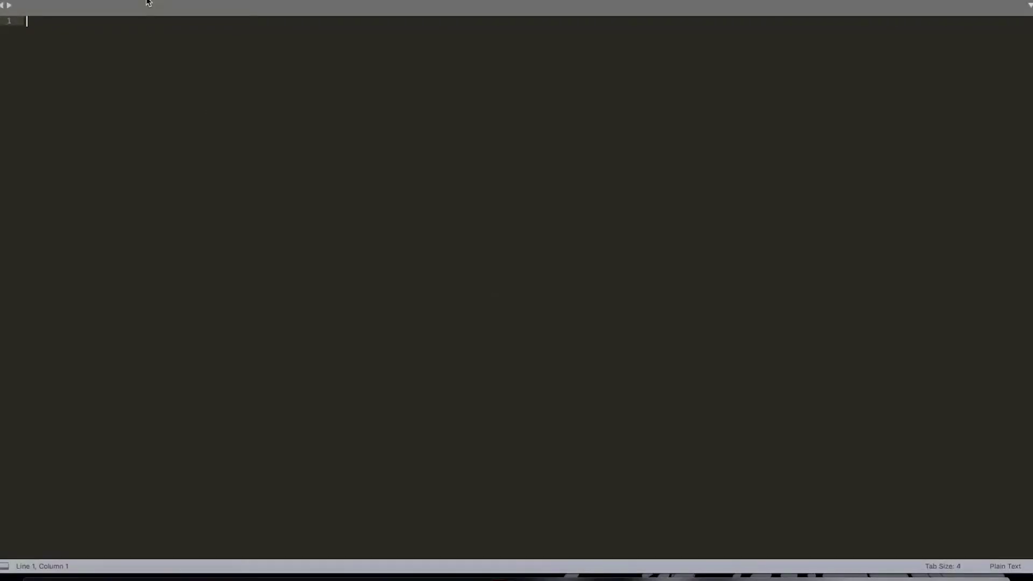
{"action": "type", "text": "Nove"}
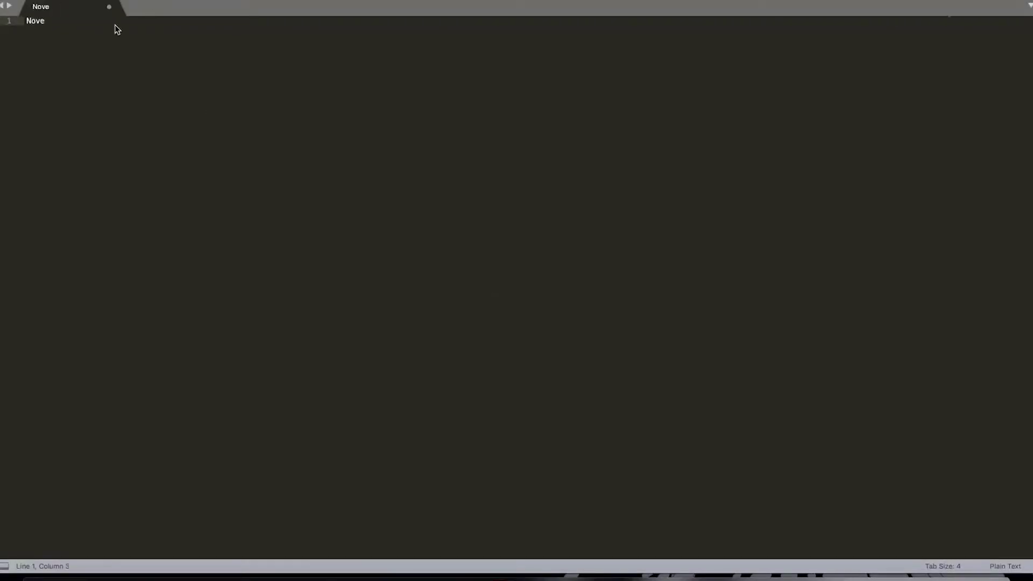
{"action": "key", "text": "BackSpace"}
{"action": "key", "text": "BackSpace"}
{"action": "key", "text": "BackSpace"}
{"action": "key", "text": "BackSpace"}
{"action": "type", "text": "Oc"}
{"action": "type", "text": "t 1 "}
{"action": "type", "text": "202"}
{"action": "type", "text": "0n"}
{"action": "key", "text": "BackSpace"}
{"action": "key", "text": "BackSpace"}
{"action": "type", "text": "09:"}
{"action": "key", "text": "BackSpace"}
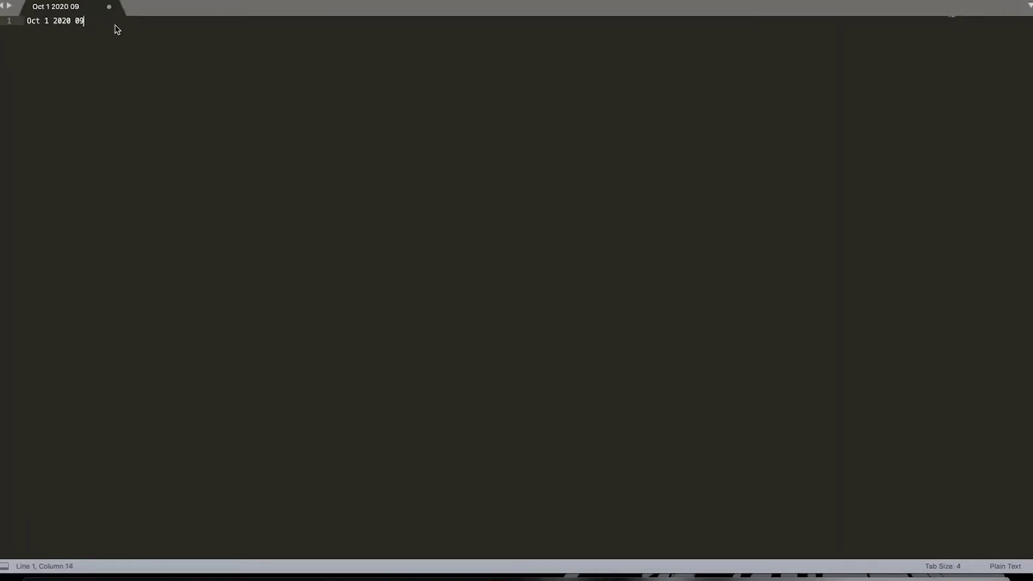
{"action": "type", "text": ":17:23 Serv"}
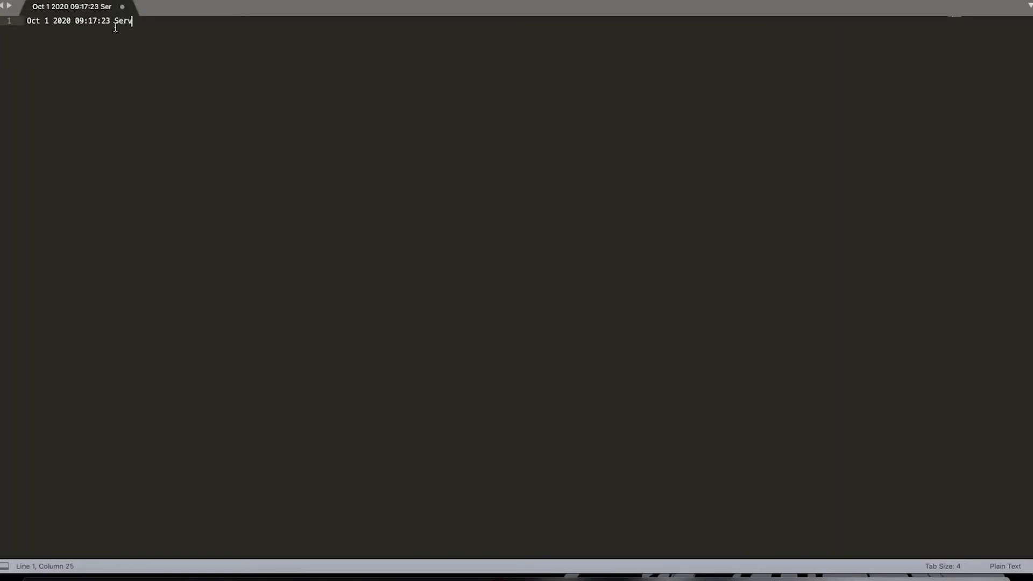
{"action": "type", "text": "er_A is Down"}
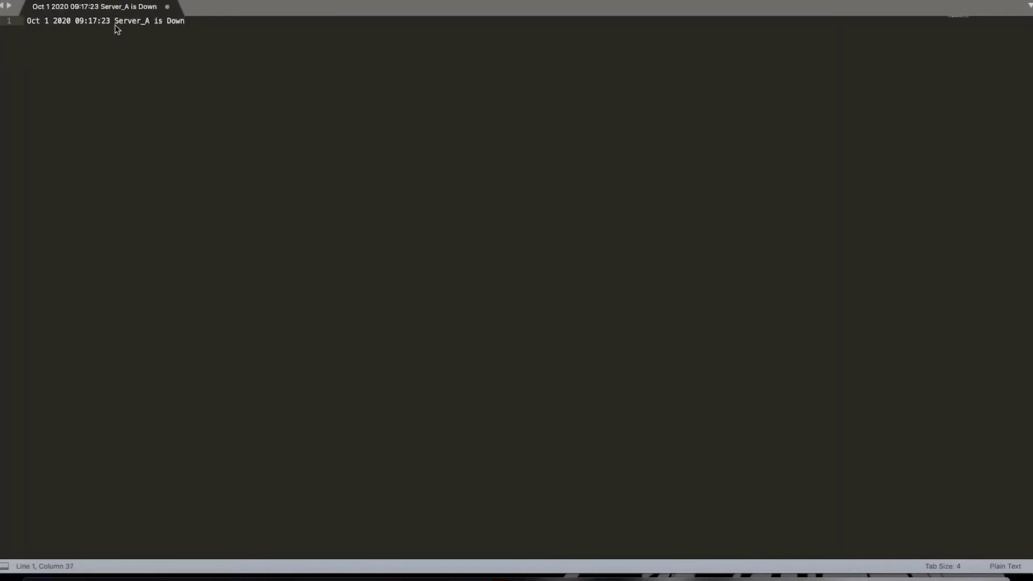
Duplicate the first event line so the file holds five copies
{"action": "key", "text": "super+a"}
{"action": "key", "text": "super+c"}
{"action": "left_click", "coordinate": [204, 28]}
{"action": "key", "text": "Return"}
{"action": "key", "text": "super+v"}
{"action": "key", "text": "Return"}
{"action": "key", "text": "super+v"}
{"action": "key", "text": "Return"}
{"action": "key", "text": "super+v"}
{"action": "key", "text": "Return"}
{"action": "key", "text": "super+v"}
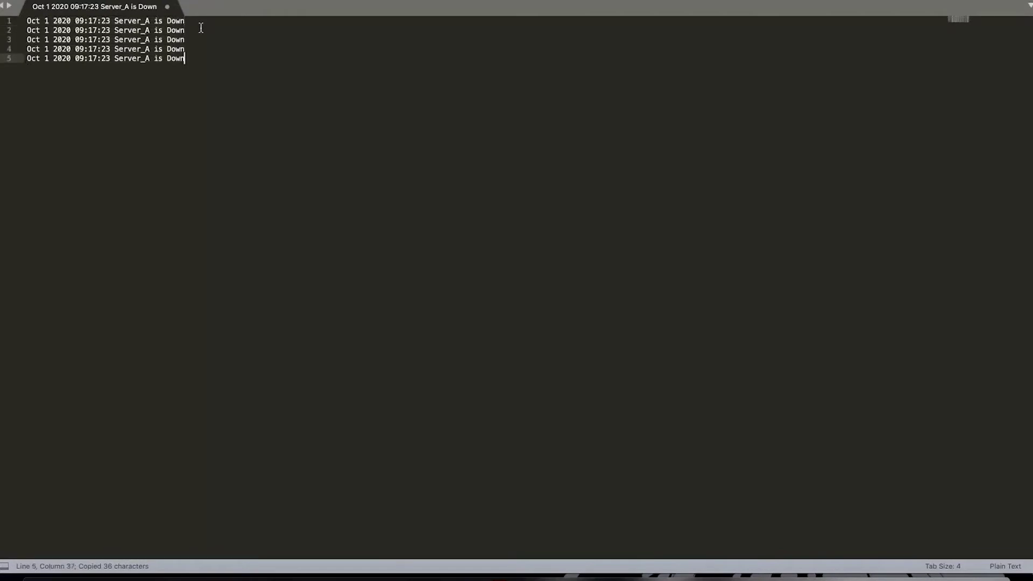
{"action": "key", "text": "Return"}
Change lines 2 and 4 to Server_B, and line 4's status from Down to UP
{"action": "left_click", "coordinate": [149, 31]}
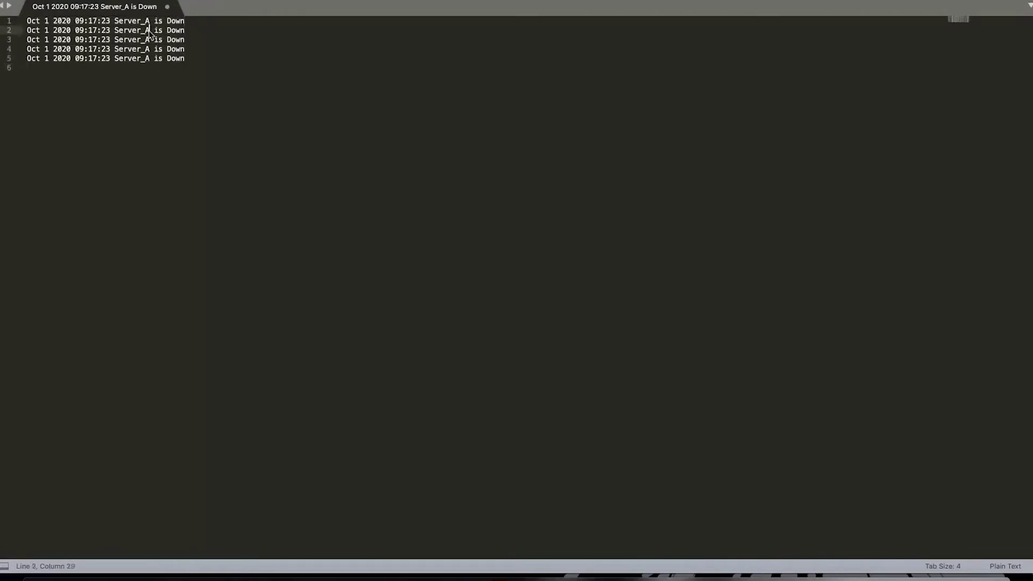
{"action": "key", "text": "BackSpace"}
{"action": "type", "text": "B"}
{"action": "left_click_drag", "start_coordinate": [176, 30], "coordinate": [170, 30]}
{"action": "left_click", "coordinate": [149, 49]}
{"action": "key", "text": "BackSpace"}
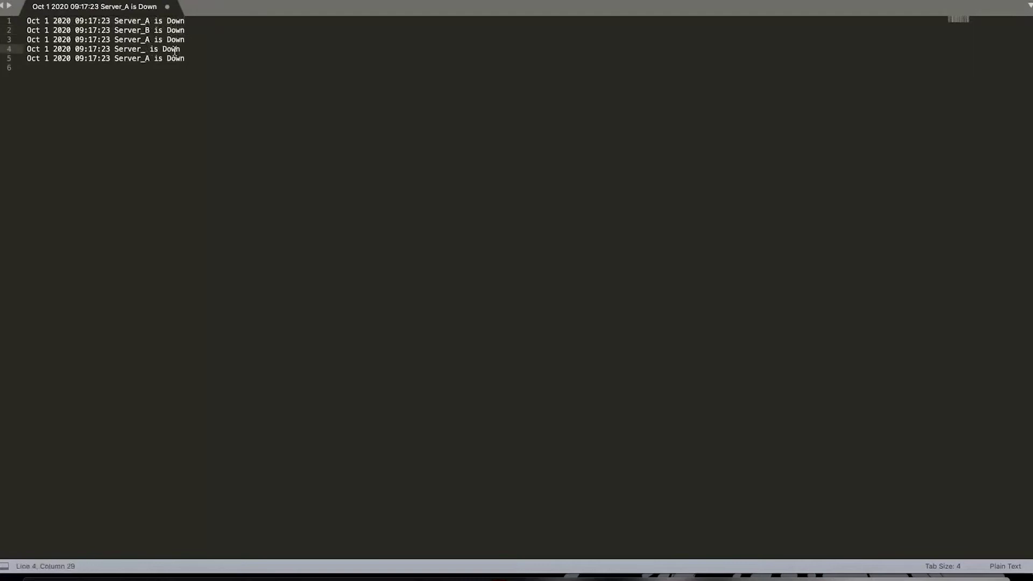
{"action": "type", "text": "B"}
{"action": "double_click", "coordinate": [174, 49]}
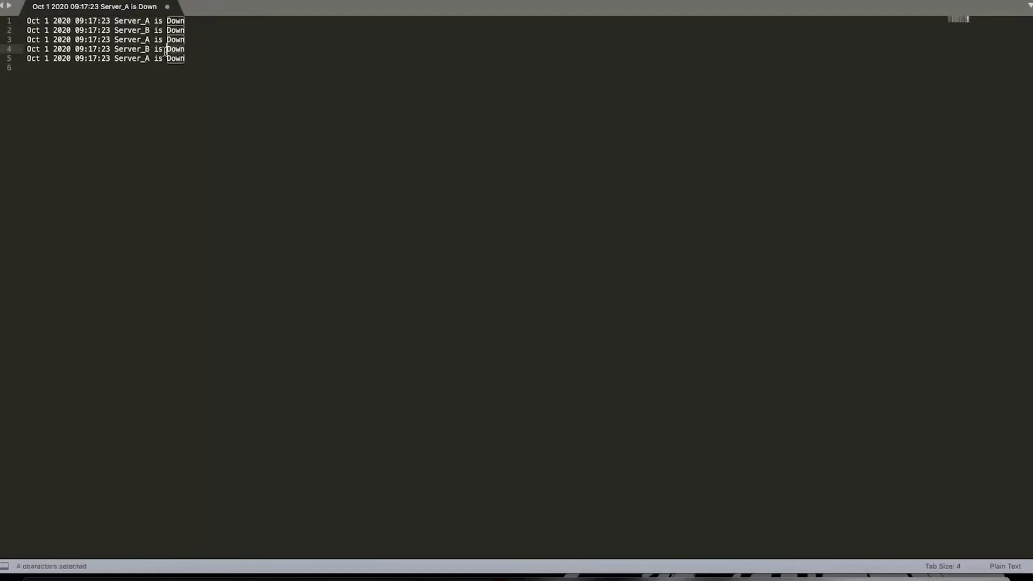
{"action": "left_click", "coordinate": [164, 49]}
{"action": "type", "text": "UP"}
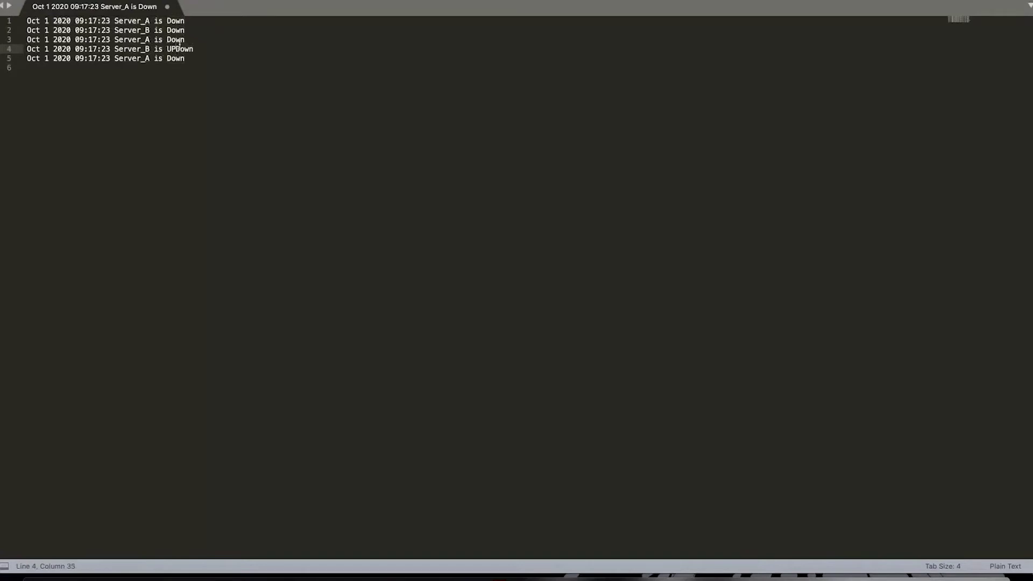
{"action": "mouse_move", "coordinate": [177, 47]}
{"action": "left_mouse_down"}
{"action": "mouse_move", "coordinate": [193, 49]}
{"action": "mouse_move", "coordinate": [167, 40]}
{"action": "left_mouse_up"}
{"action": "key", "text": "BackSpace"}
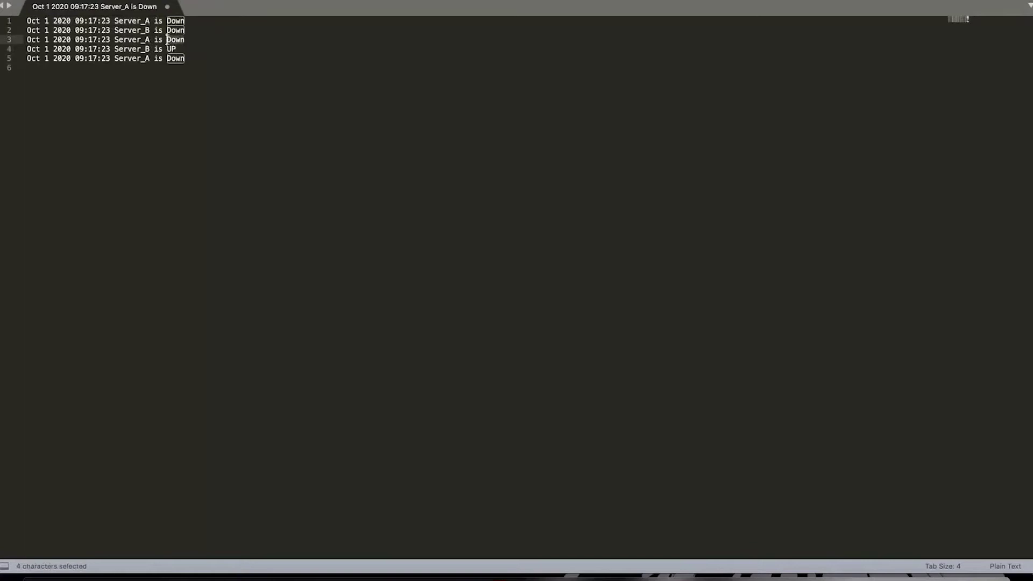
{"action": "type", "text": "UP"}
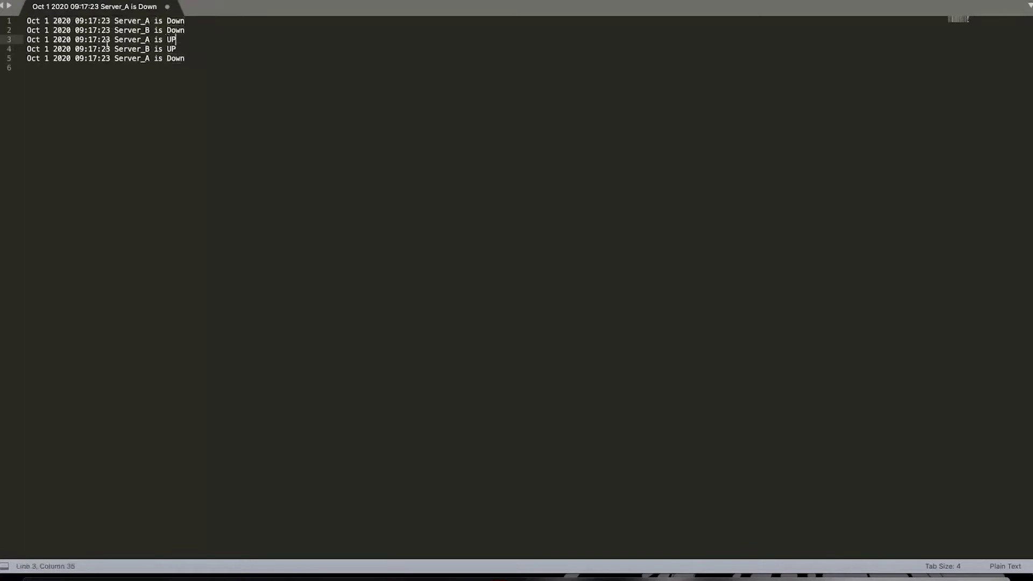
Change the hours on lines 3–5 so timestamps read 08, 07 and 06:17:23
{"action": "left_click", "coordinate": [82, 30]}
{"action": "left_click", "coordinate": [84, 41]}
{"action": "key", "text": "BackSpace"}
{"action": "type", "text": "8"}
{"action": "left_click", "coordinate": [84, 49]}
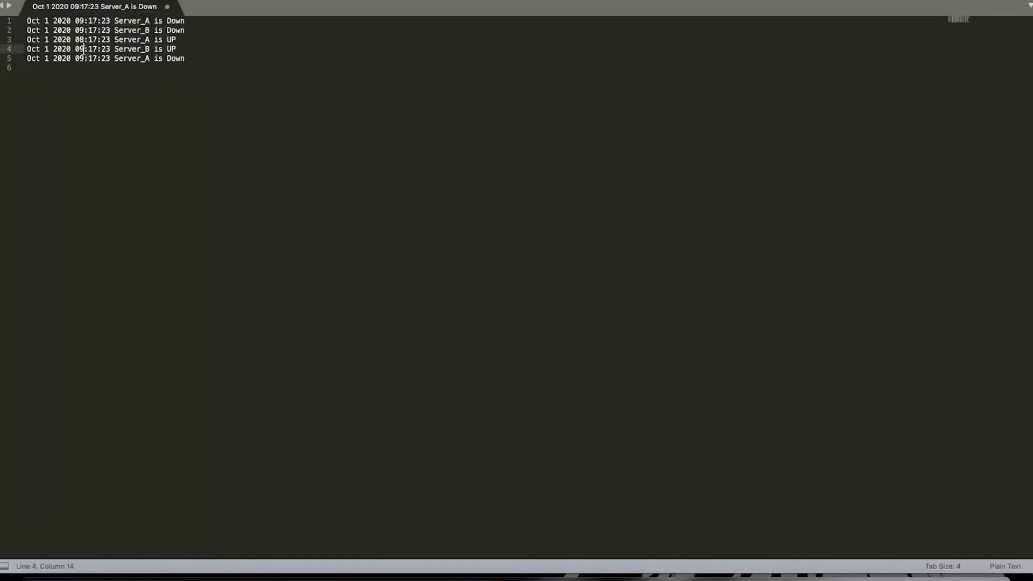
{"action": "left_click", "coordinate": [82, 60]}
{"action": "key", "text": "BackSpace"}
{"action": "type", "text": "6"}
{"action": "left_click", "coordinate": [176, 78]}
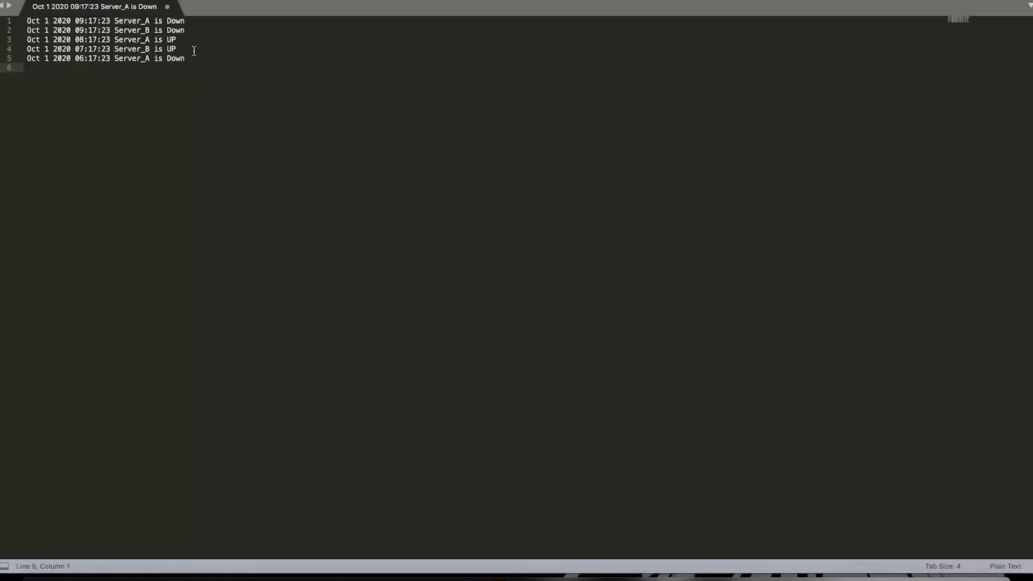
{"action": "left_click", "coordinate": [100, 0]}
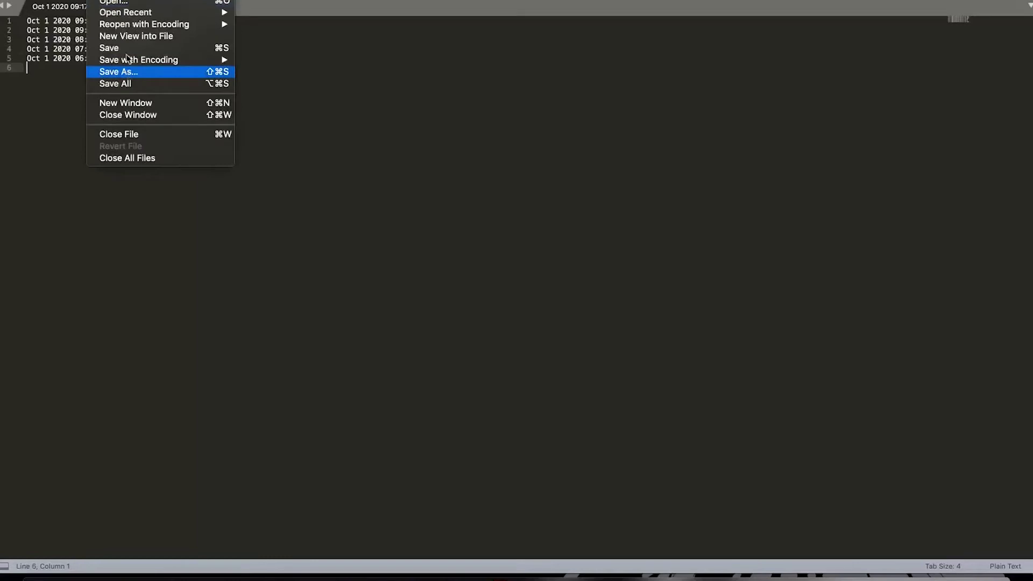
Save the log file as Server_events.log, keeping Downloads as the location
{"action": "left_click", "coordinate": [126, 71]}
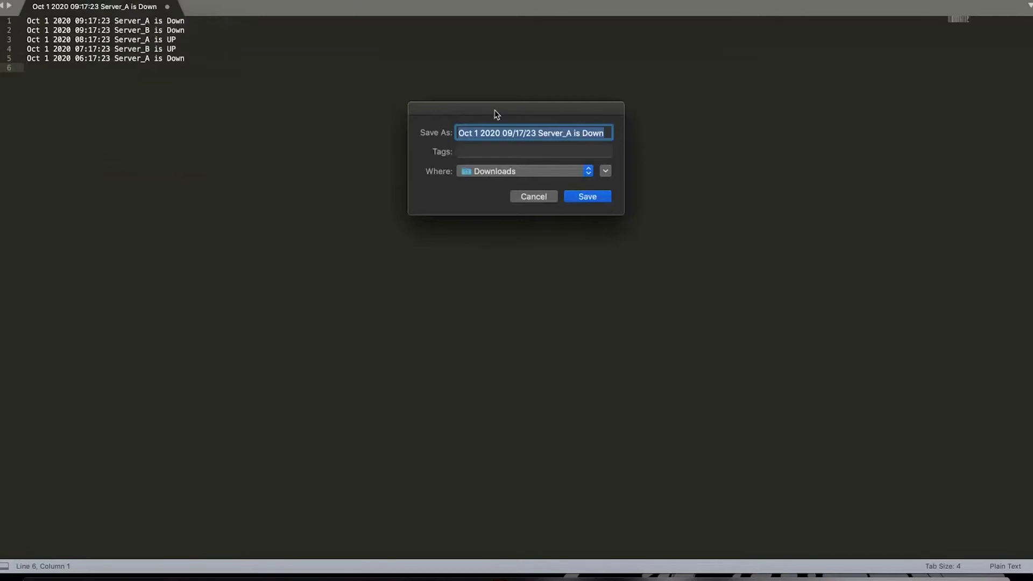
{"action": "double_click", "coordinate": [608, 132]}
{"action": "key", "text": "super+a"}
{"action": "type", "text": "Server"}
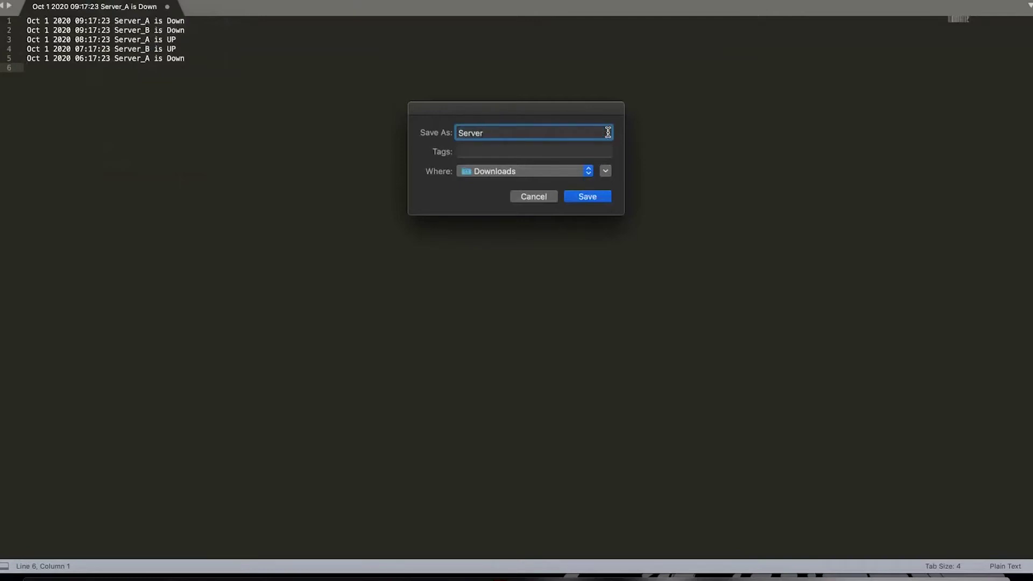
{"action": "type", "text": "_events.log"}
{"action": "left_click", "coordinate": [572, 177]}
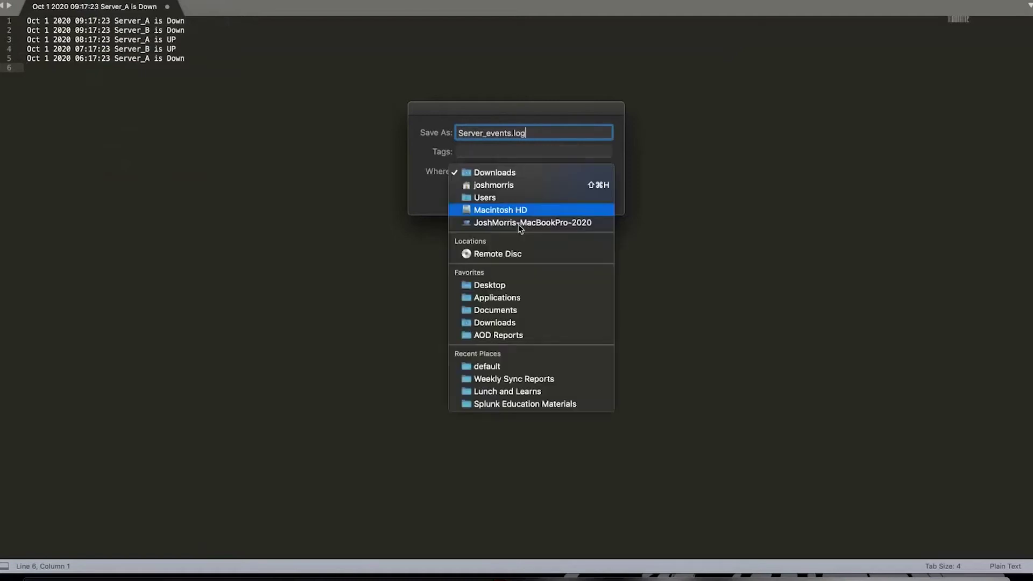
{"action": "key", "text": "Escape"}
{"action": "left_click", "coordinate": [587, 199]}
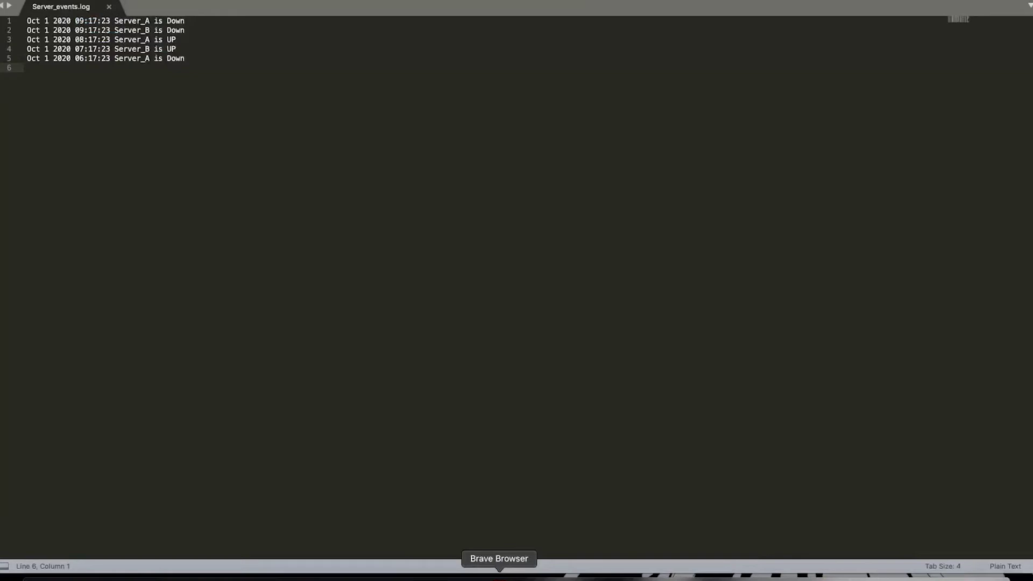
Switch to Brave and go to Settings > Source types in Splunk
{"action": "left_click", "coordinate": [499, 577]}
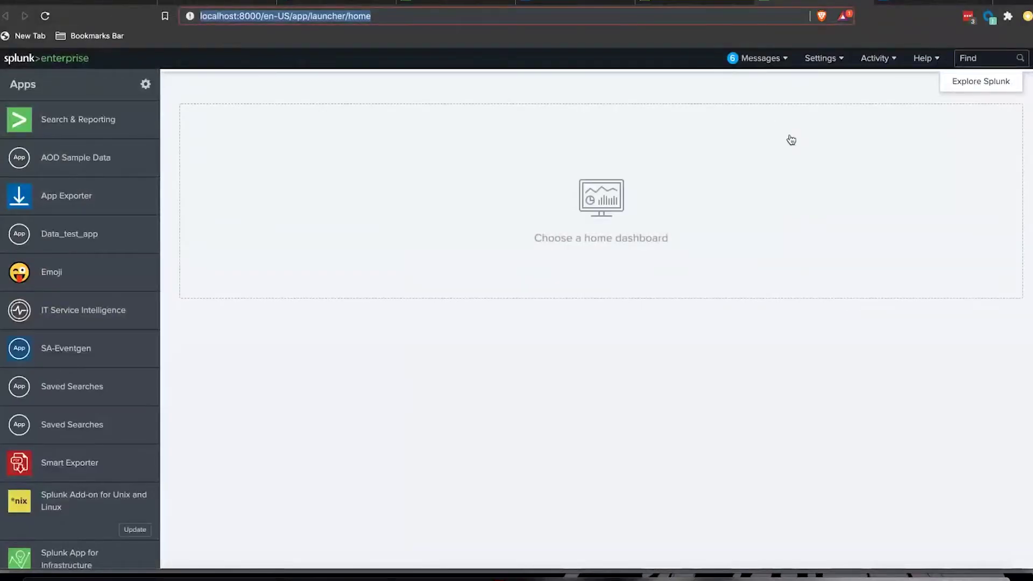
{"action": "left_click", "coordinate": [824, 61]}
{"action": "left_click", "coordinate": [884, 178]}
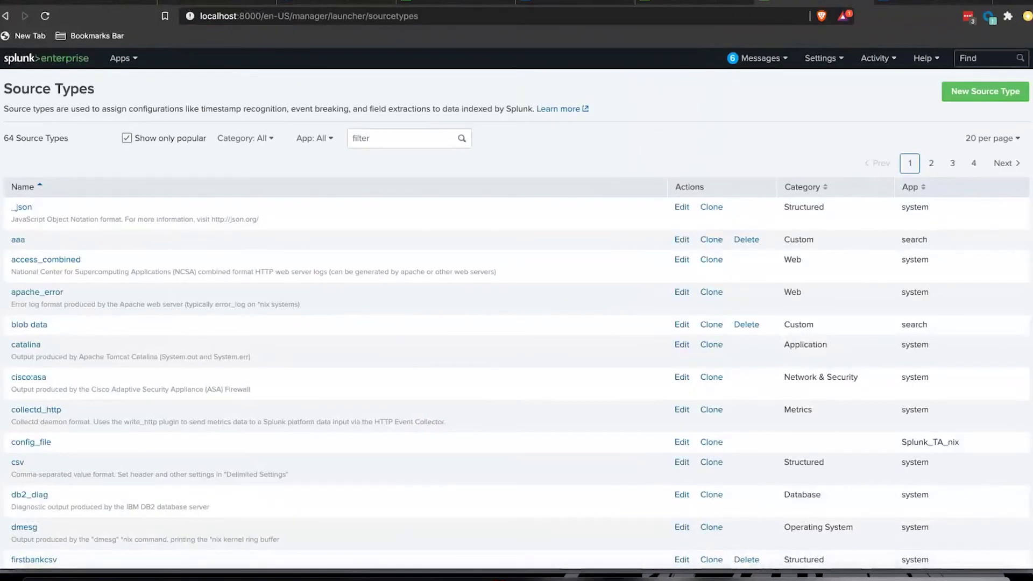
Create a new source type named server_events, keep the default destination app, and choose Every Line breaking
{"action": "left_click", "coordinate": [986, 92]}
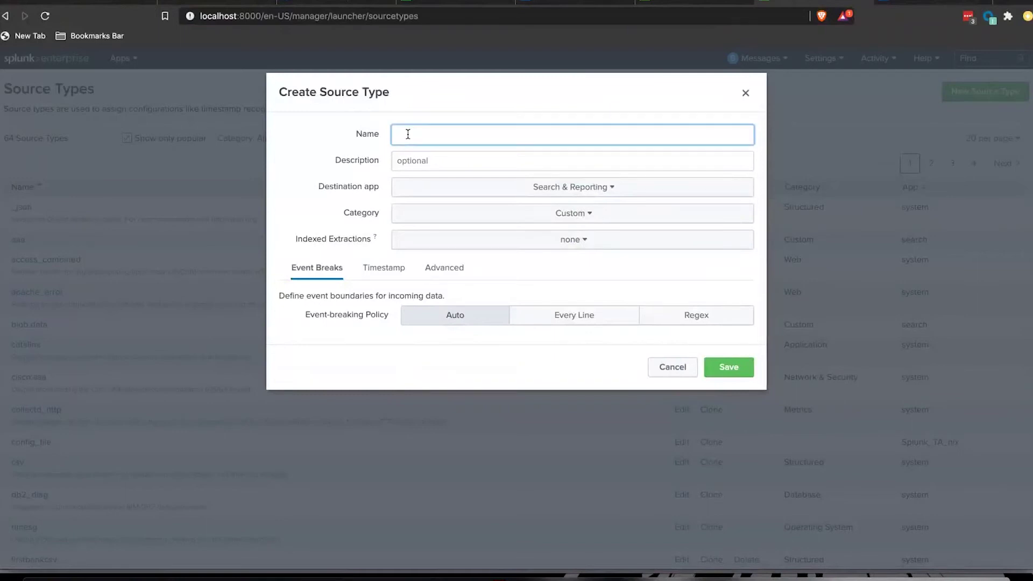
{"action": "type", "text": "server_events"}
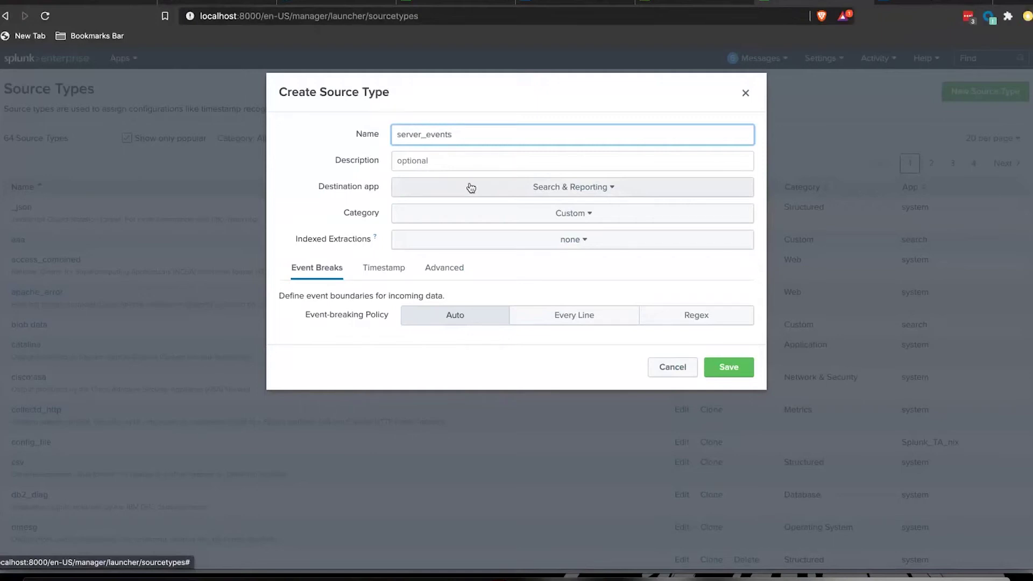
{"action": "left_click", "coordinate": [471, 187]}
{"action": "left_click", "coordinate": [471, 187]}
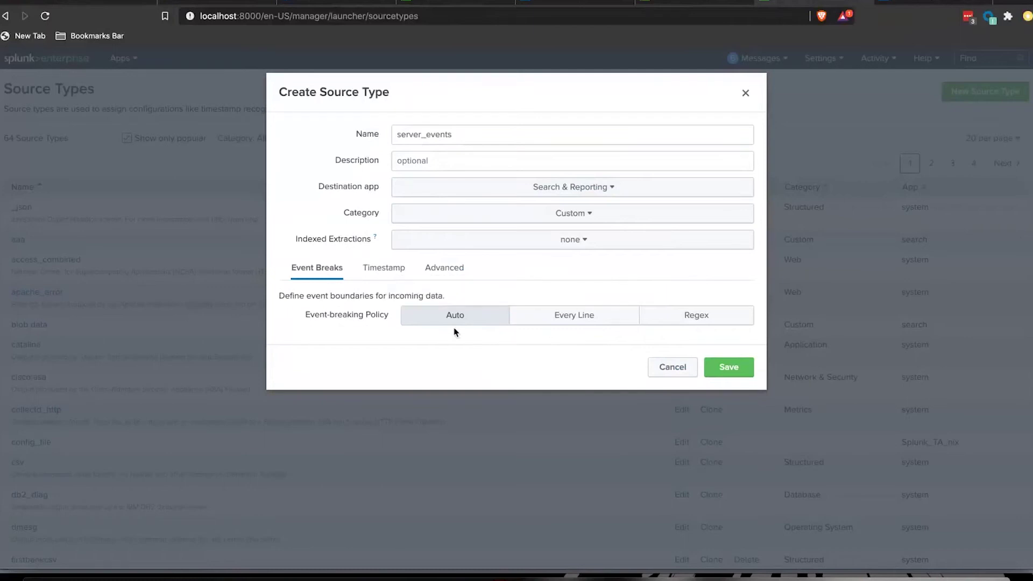
{"action": "left_click", "coordinate": [527, 315]}
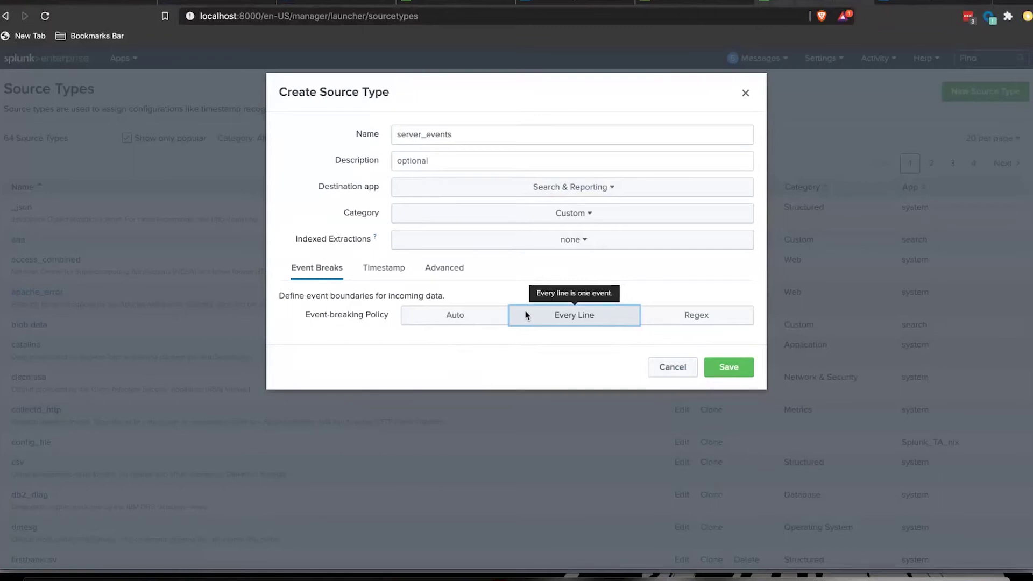
Switch event breaking to Regex and set Pattern to ([\r\n]+), copied from the help text
{"action": "left_click", "coordinate": [722, 322]}
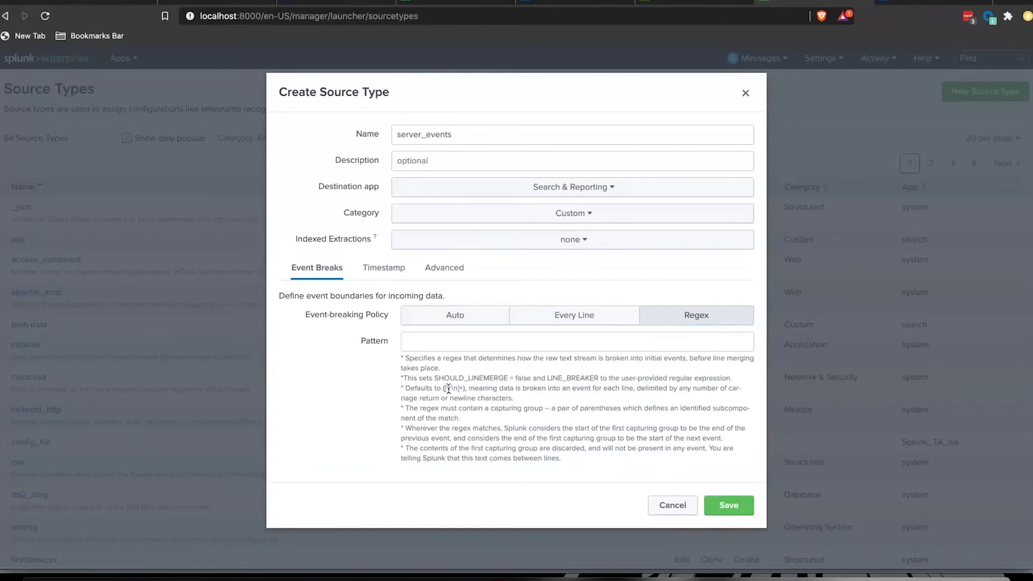
{"action": "left_click_drag", "start_coordinate": [443, 389], "coordinate": [466, 389]}
{"action": "left_click", "coordinate": [447, 345]}
{"action": "type", "text": "([\\r\\n]+),"}
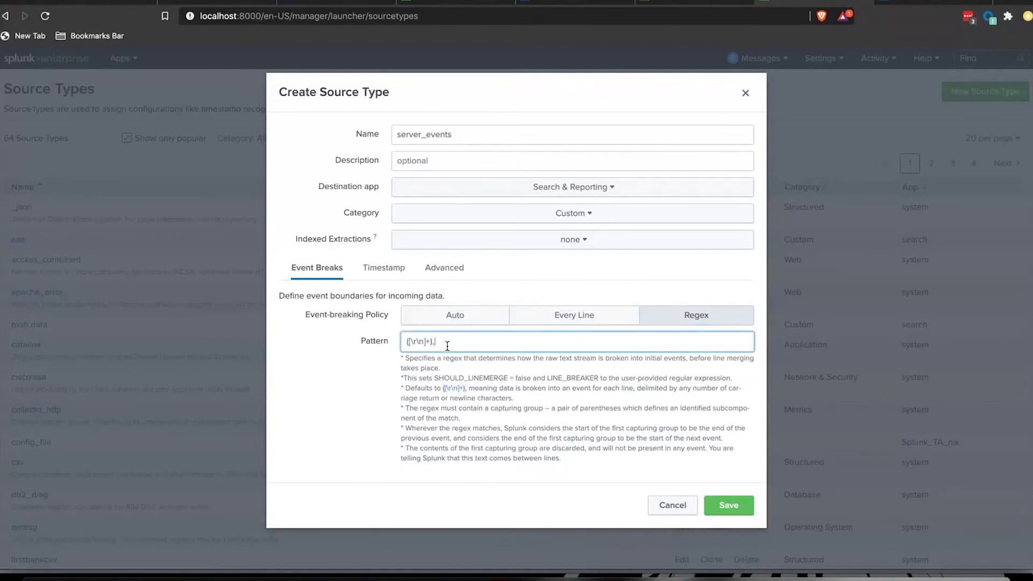
{"action": "key", "text": "BackSpace"}
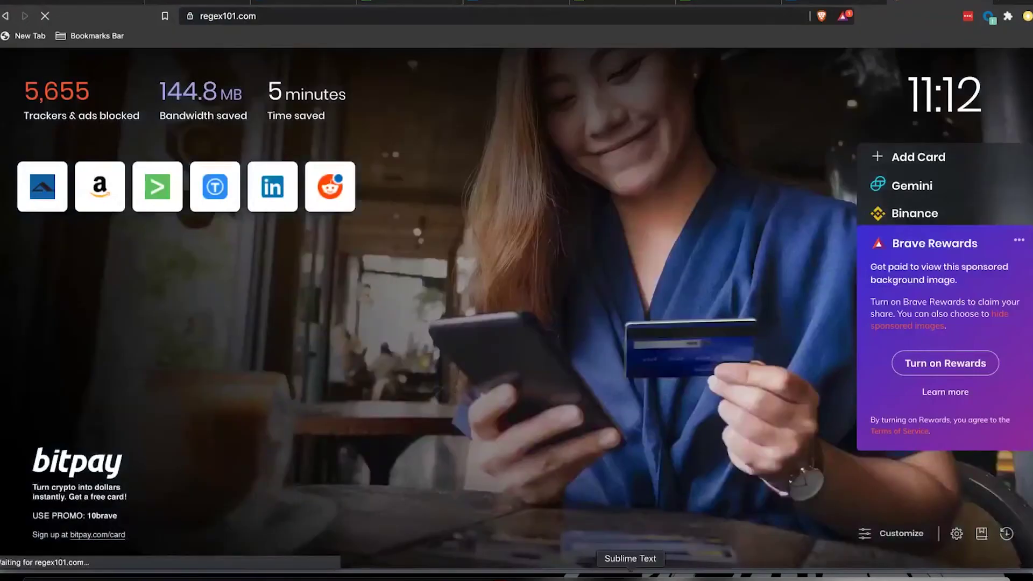
Copy all five lines of Server_events.log and return to the browser
{"action": "left_click", "coordinate": [630, 578]}
{"action": "left_click_drag", "start_coordinate": [23, 67], "coordinate": [1, 7]}
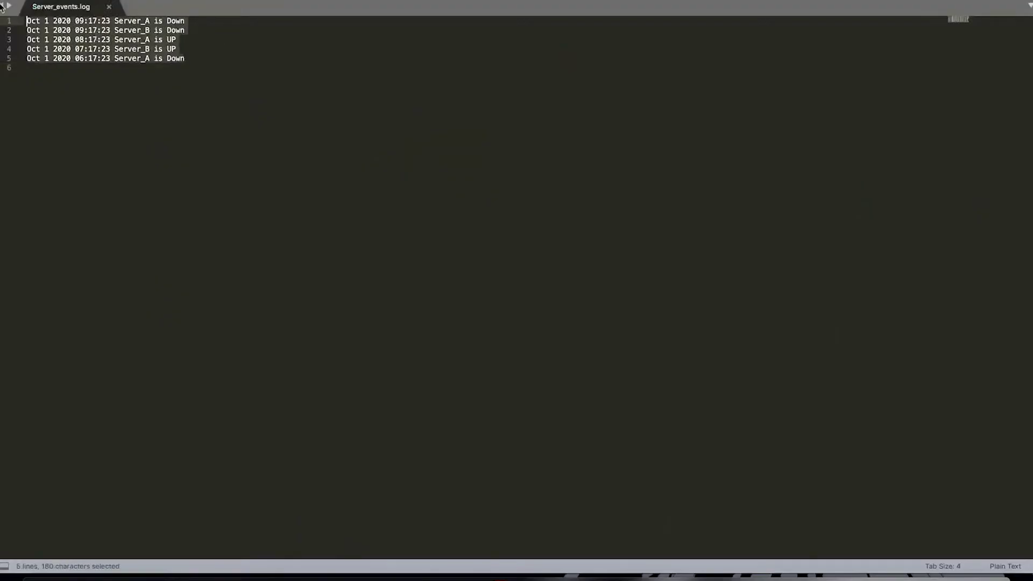
{"action": "key", "text": "super+c"}
{"action": "type", "text": "v"}
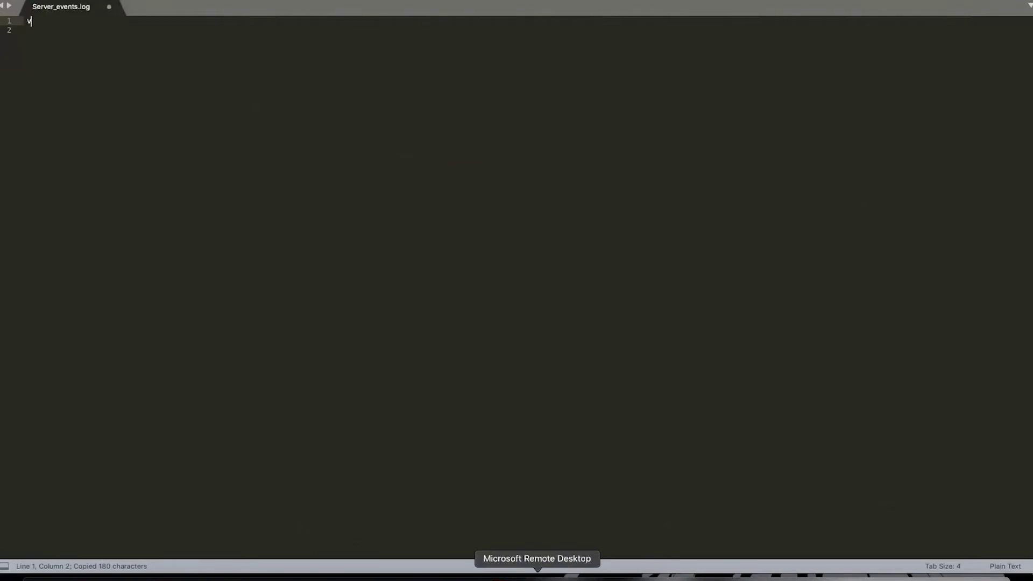
{"action": "left_click", "coordinate": [500, 577]}
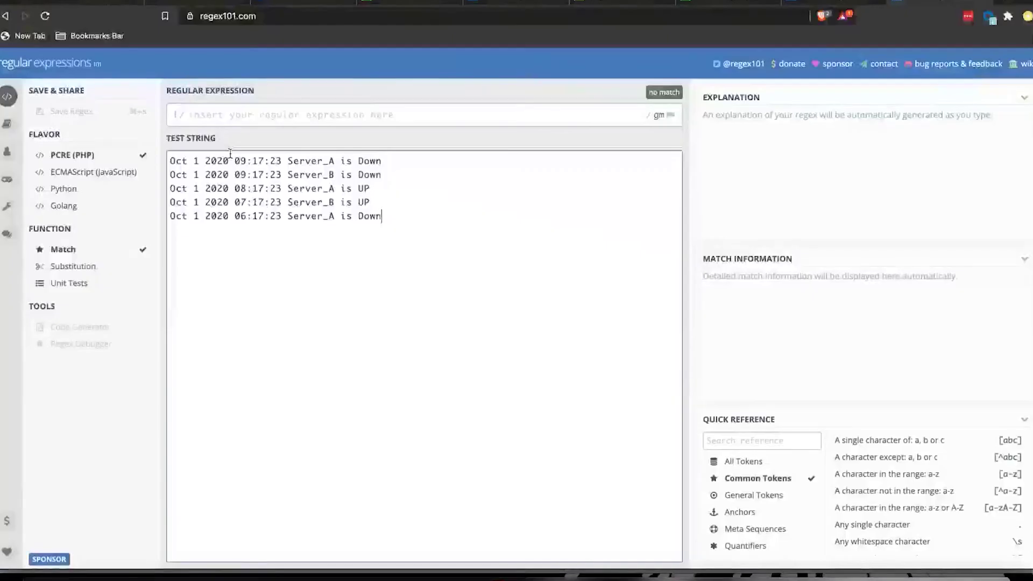
{"action": "left_click", "coordinate": [263, 121]}
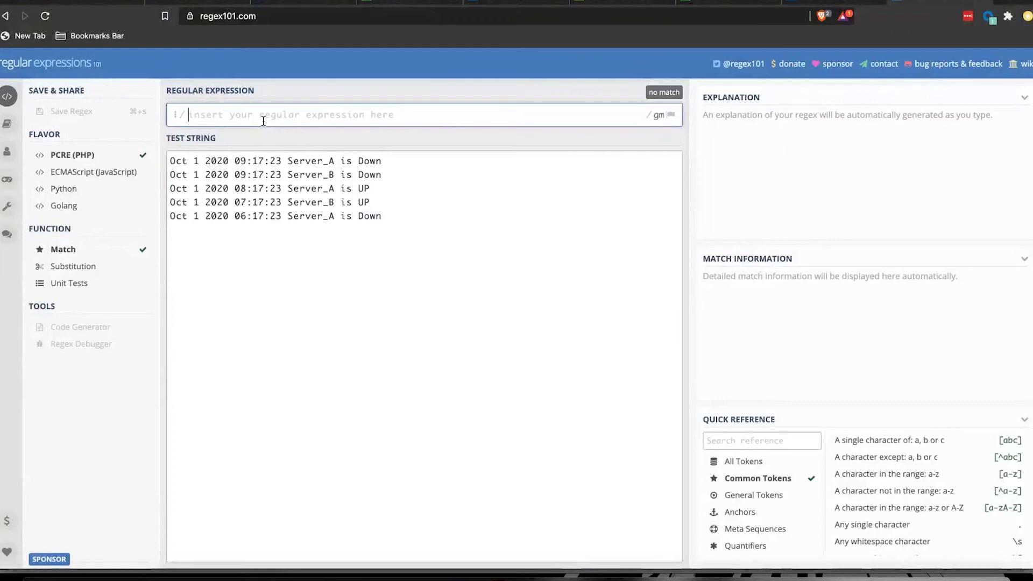
{"action": "left_click_drag", "start_coordinate": [173, 161], "coordinate": [278, 162]}
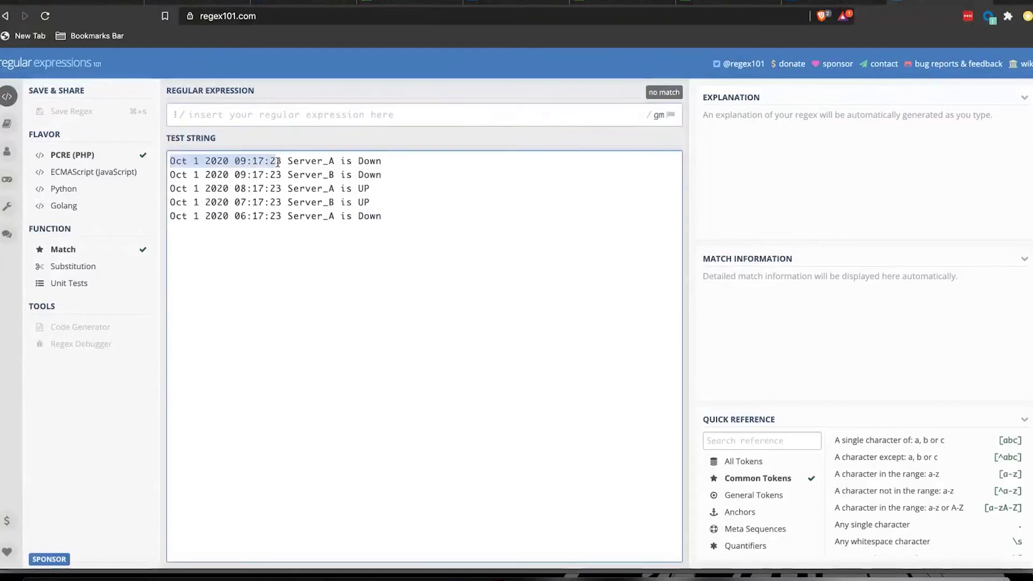
{"action": "left_click", "coordinate": [279, 115]}
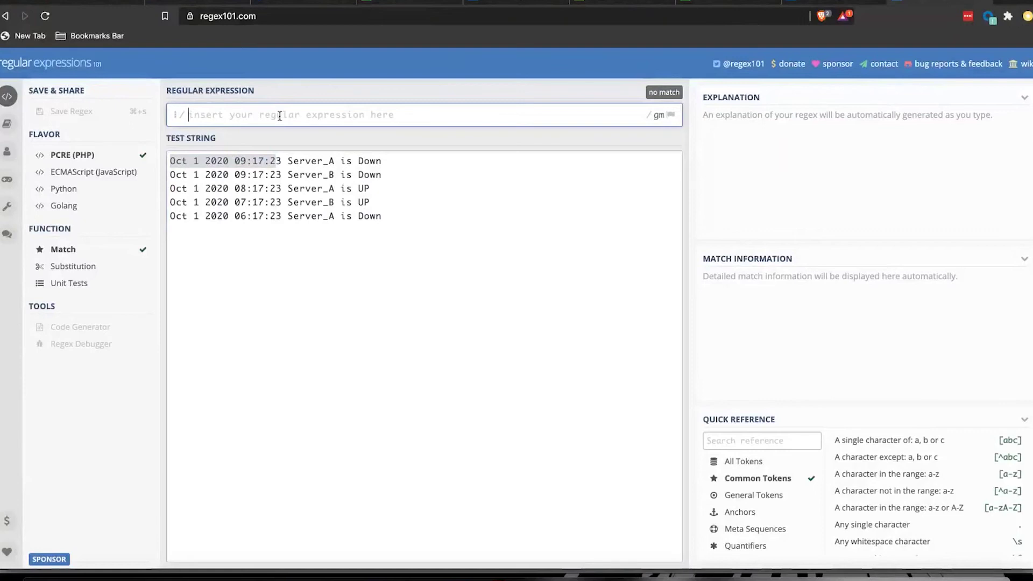
{"action": "type", "text": "\\w+"}
{"action": "key", "text": "BackSpace"}
{"action": "left_click", "coordinate": [232, 174]}
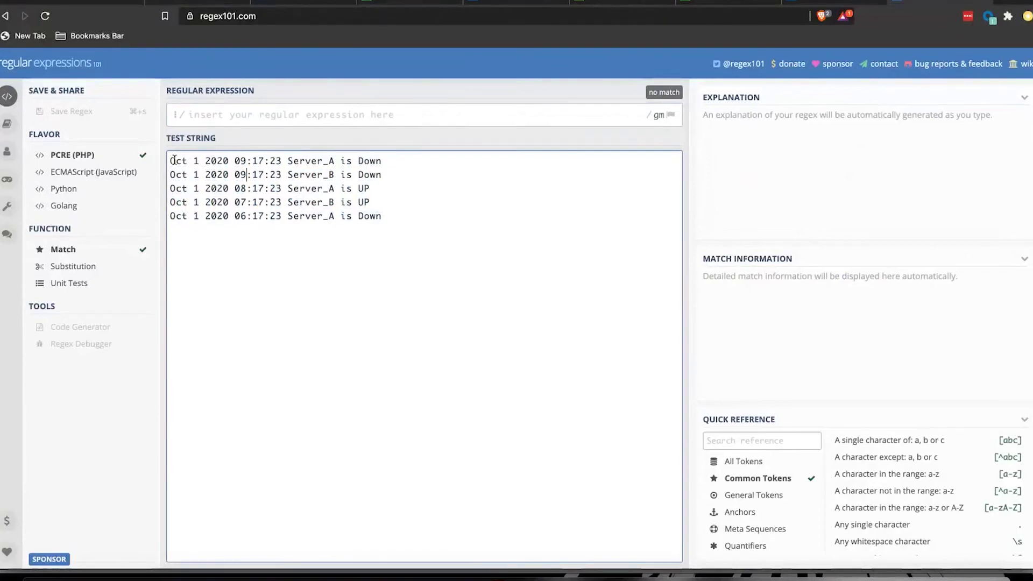
{"action": "left_click_drag", "start_coordinate": [171, 160], "coordinate": [271, 176]}
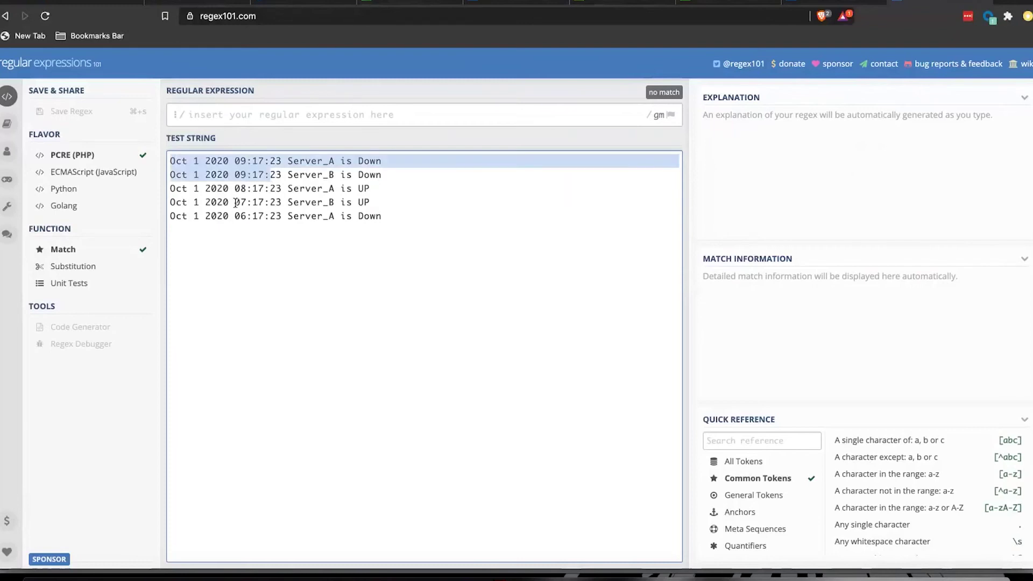
{"action": "left_click", "coordinate": [255, 112]}
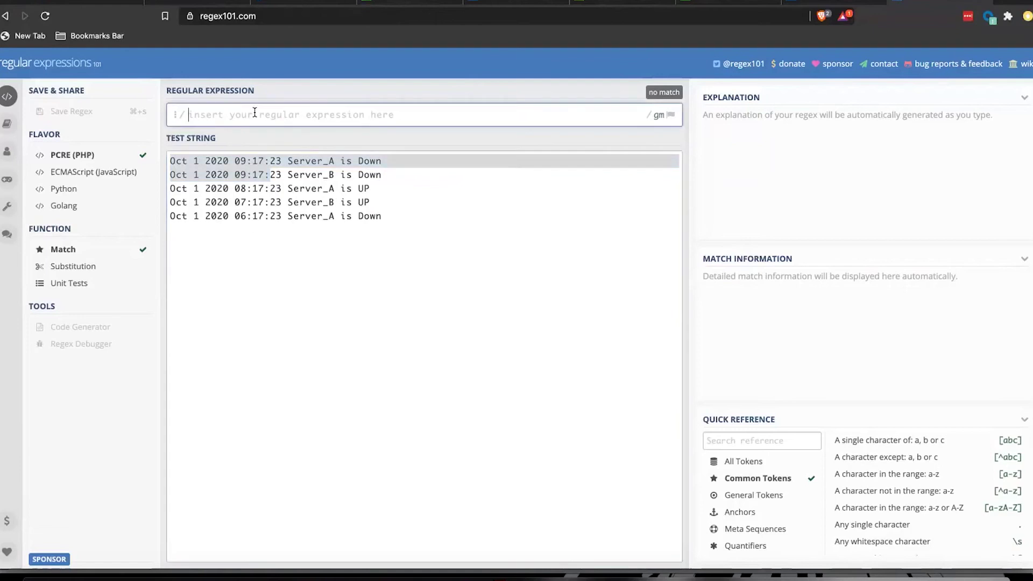
Enter the regex \w+\s+\d+ in regex101, check its 10 matches, then wrap it in parentheses
{"action": "type", "text": "\\w+"}
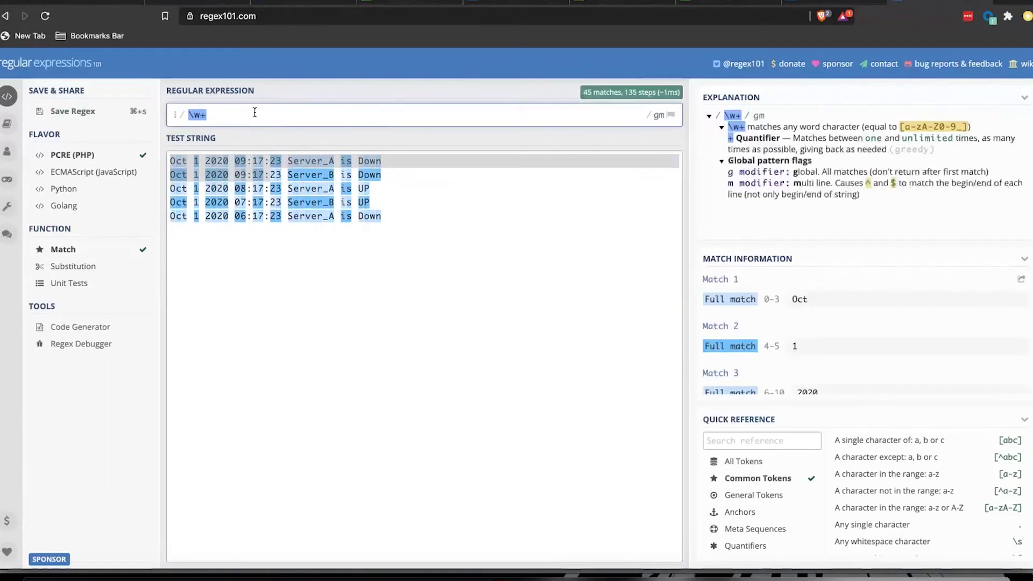
{"action": "type", "text": "\\s+\\"}
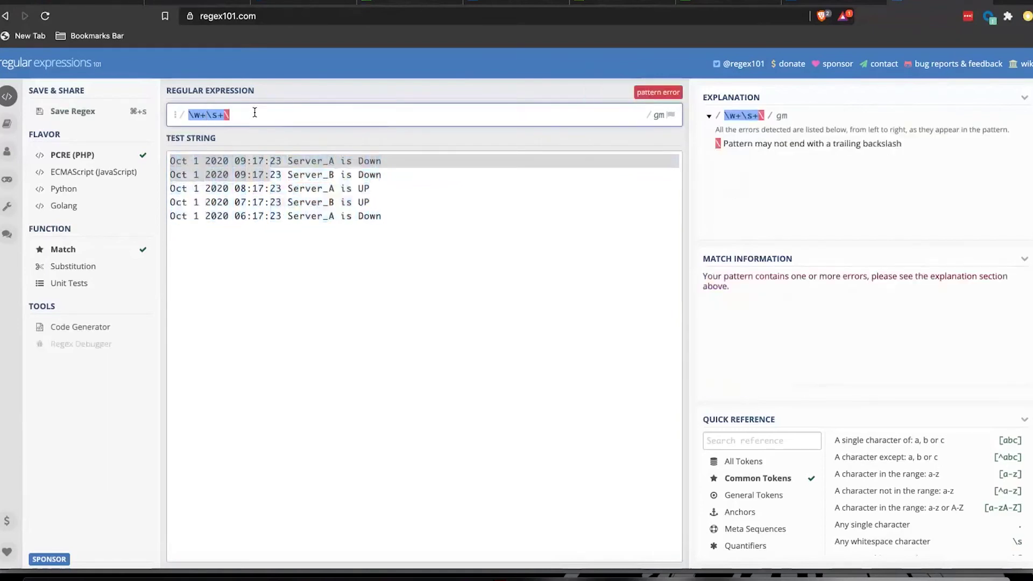
{"action": "type", "text": "d+"}
{"action": "left_click", "coordinate": [451, 331]}
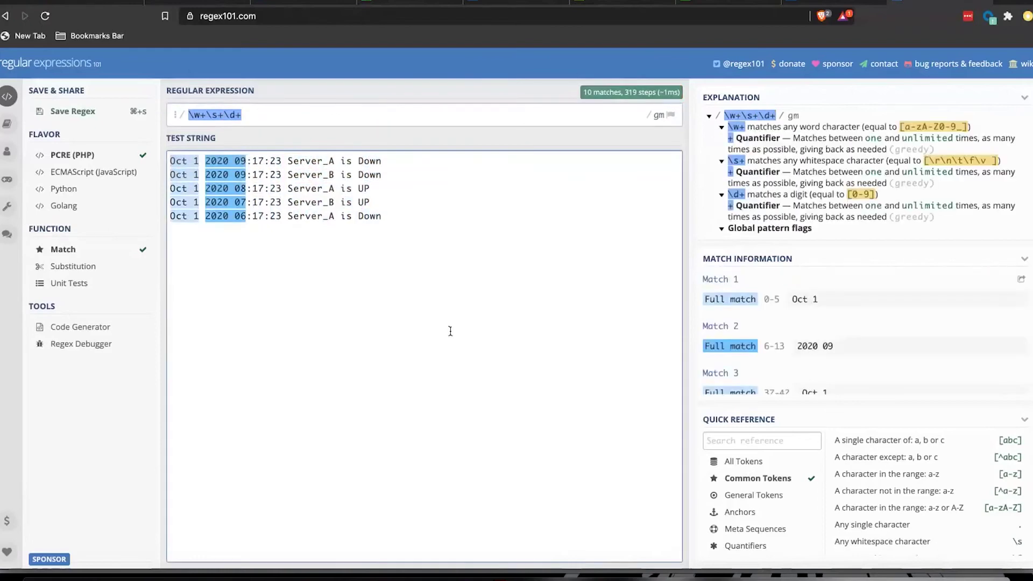
{"action": "left_click", "coordinate": [187, 115]}
{"action": "type", "text": "("}
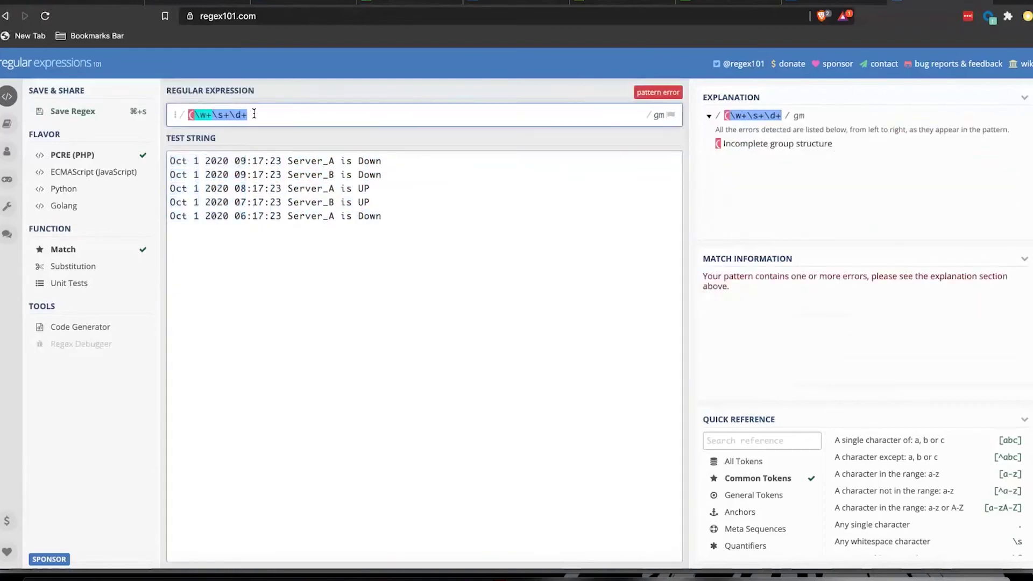
{"action": "left_click", "coordinate": [253, 114]}
{"action": "type", "text": ")"}
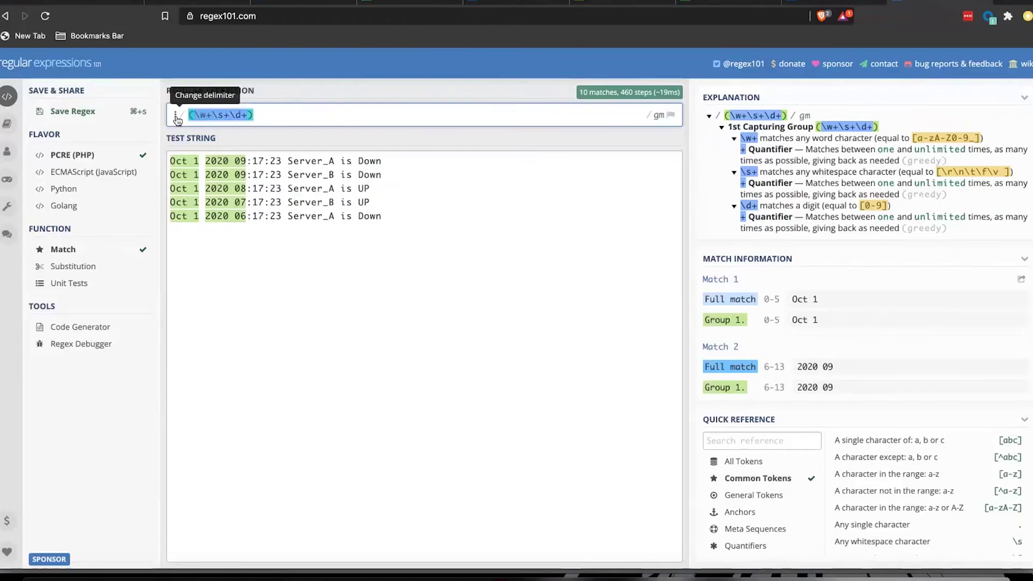
Remove the group parentheses so the pattern is plain \w+\s+\d+
{"action": "left_click", "coordinate": [310, 116]}
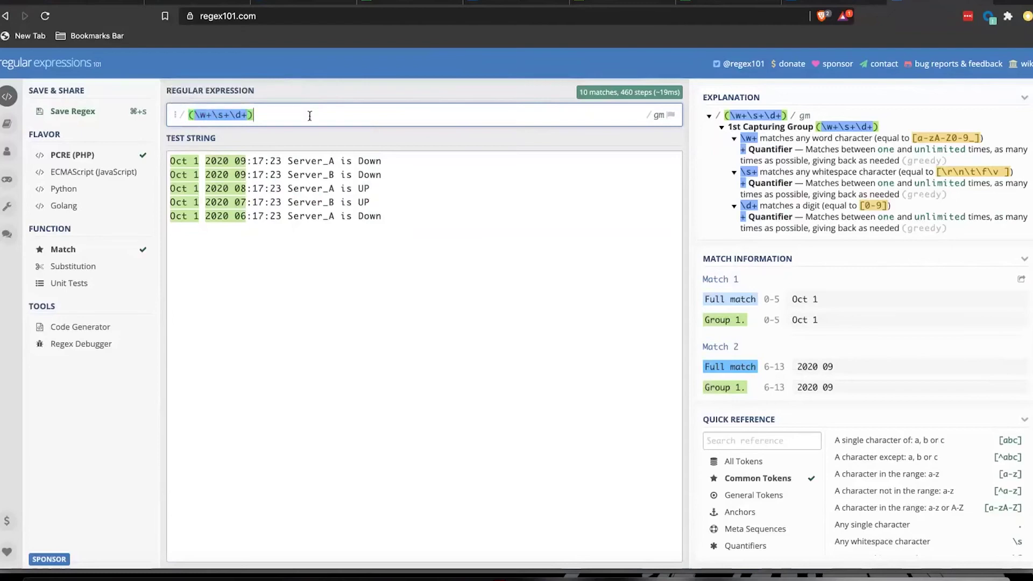
{"action": "key", "text": "BackSpace"}
{"action": "left_click", "coordinate": [193, 115]}
{"action": "key", "text": "BackSpace"}
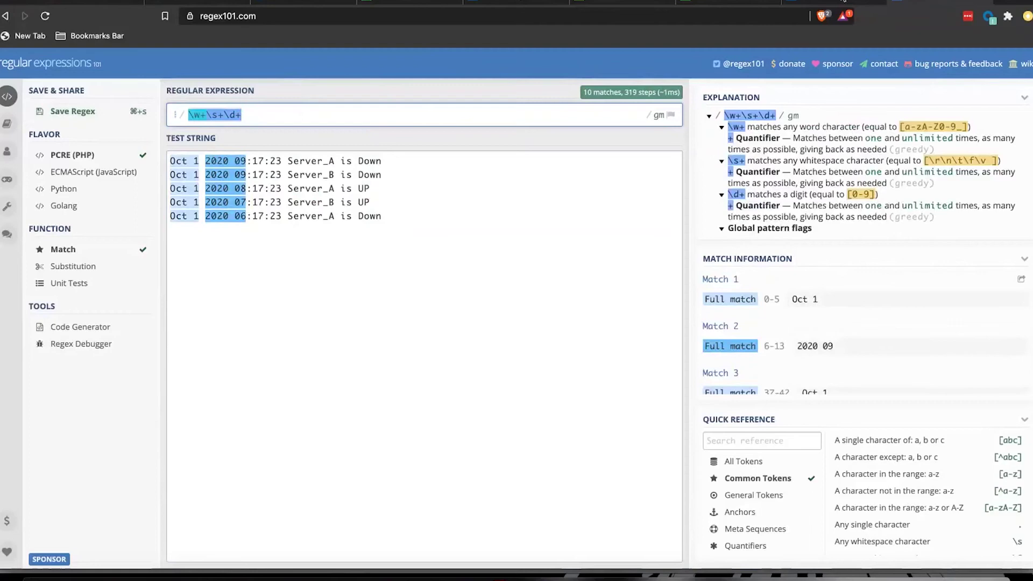
Switch back to the onboarding cheat sheet PDF tab
{"action": "left_click", "coordinate": [718, 1]}
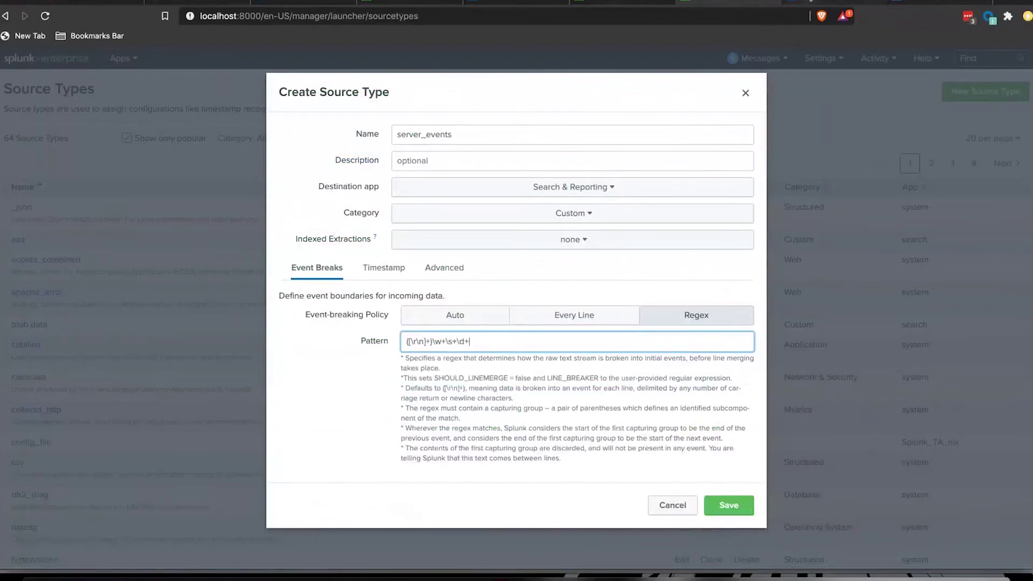
{"action": "left_click", "coordinate": [810, 2]}
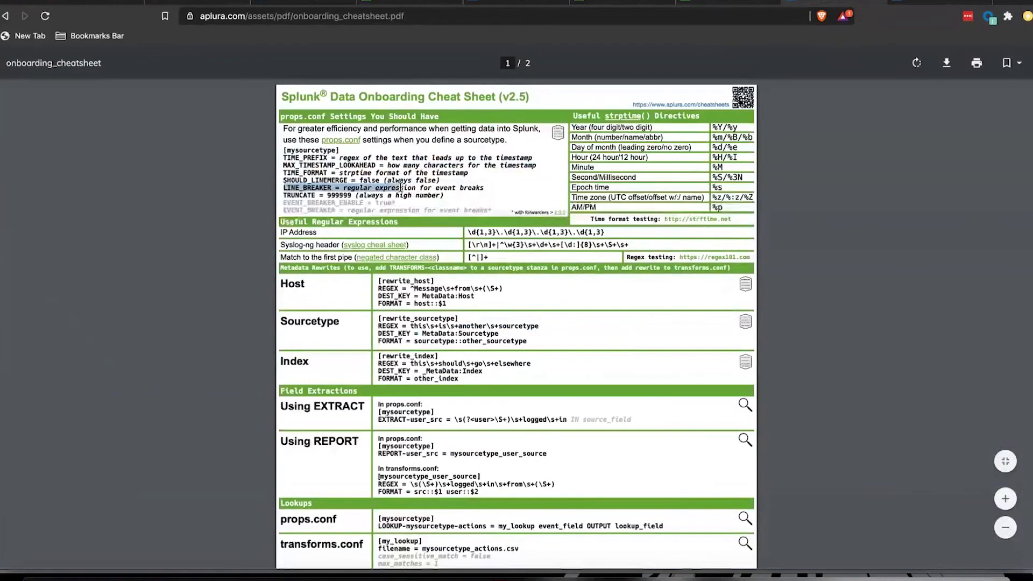
Highlight the SHOULD_LINEMERGE = false and LINE_BREAKER lines in the cheat sheet's props.conf section
{"action": "left_click_drag", "start_coordinate": [283, 179], "coordinate": [449, 189]}
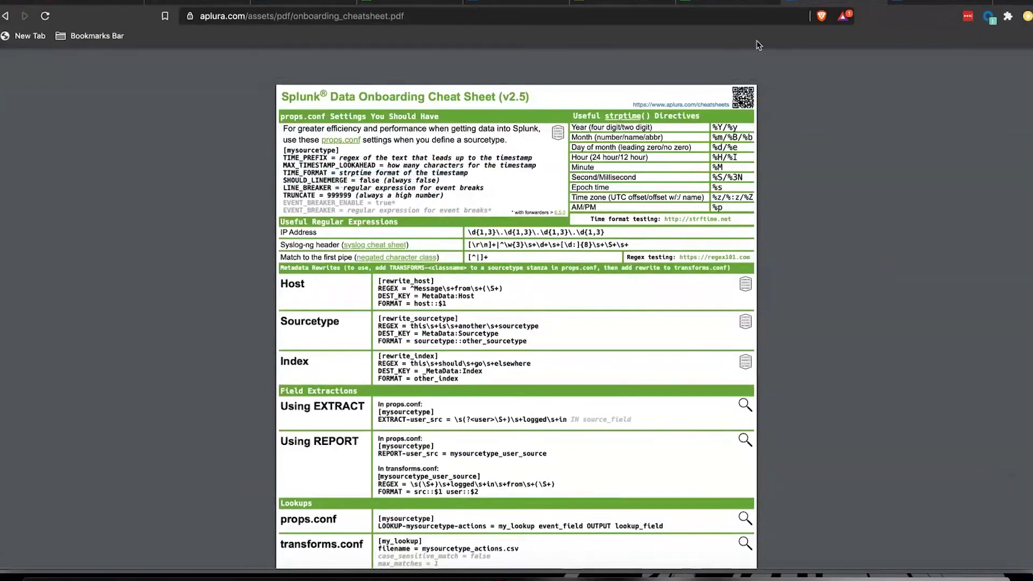
Leave the regex101 date test and return to the server_events Create Source Type form in Splunk
{"action": "left_click", "coordinate": [903, 2]}
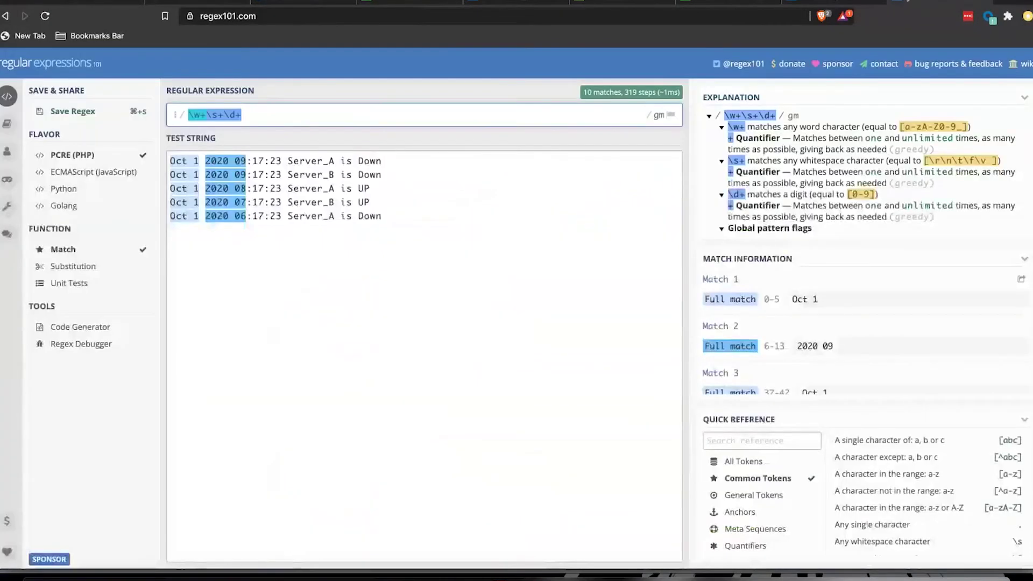
{"action": "left_click", "coordinate": [744, 3]}
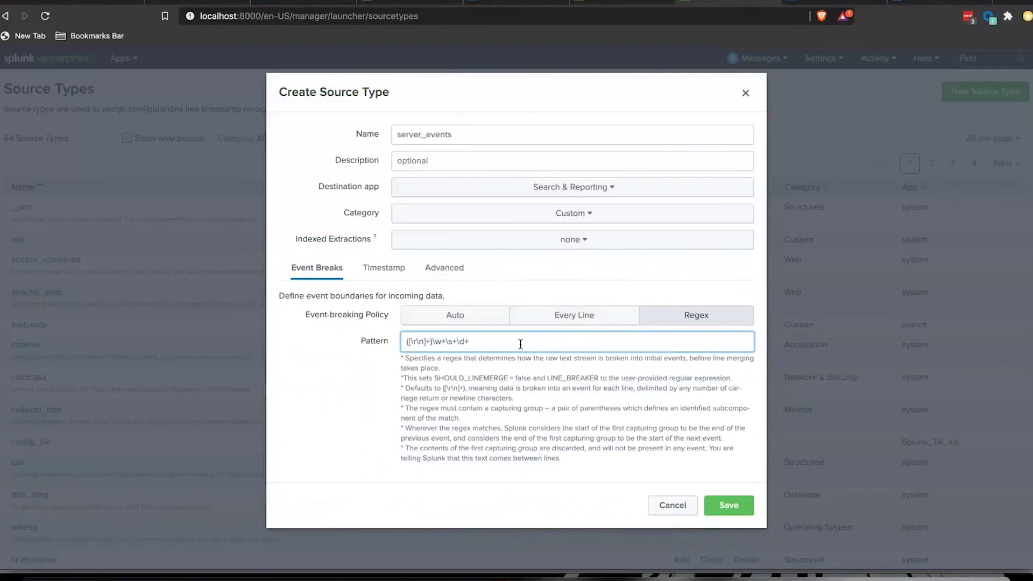
{"action": "left_click_drag", "start_coordinate": [467, 341], "coordinate": [406, 341]}
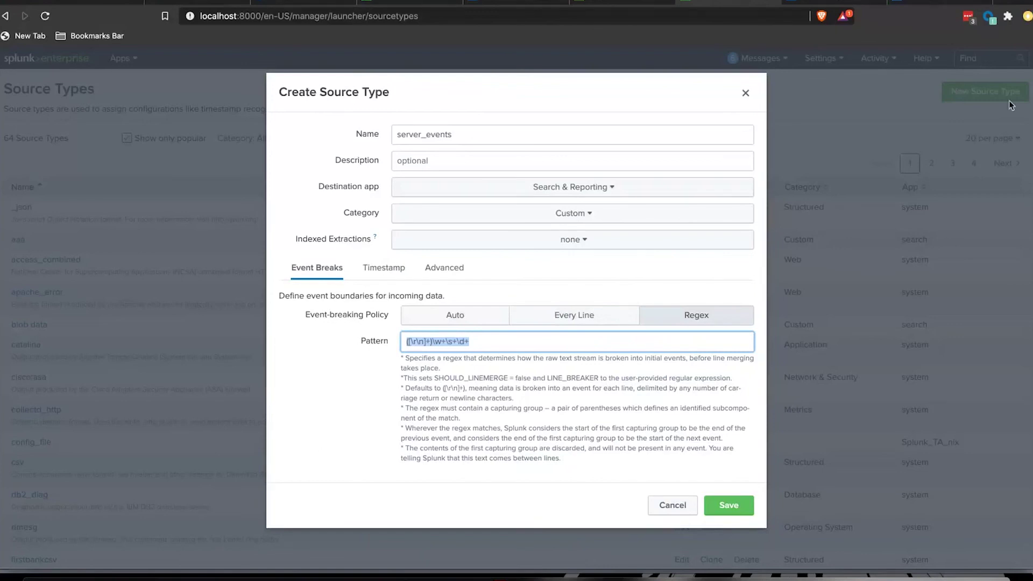
In regex101, pad the first test-string line after 'Down' with a long run of junk characters
{"action": "left_click", "coordinate": [842, 3]}
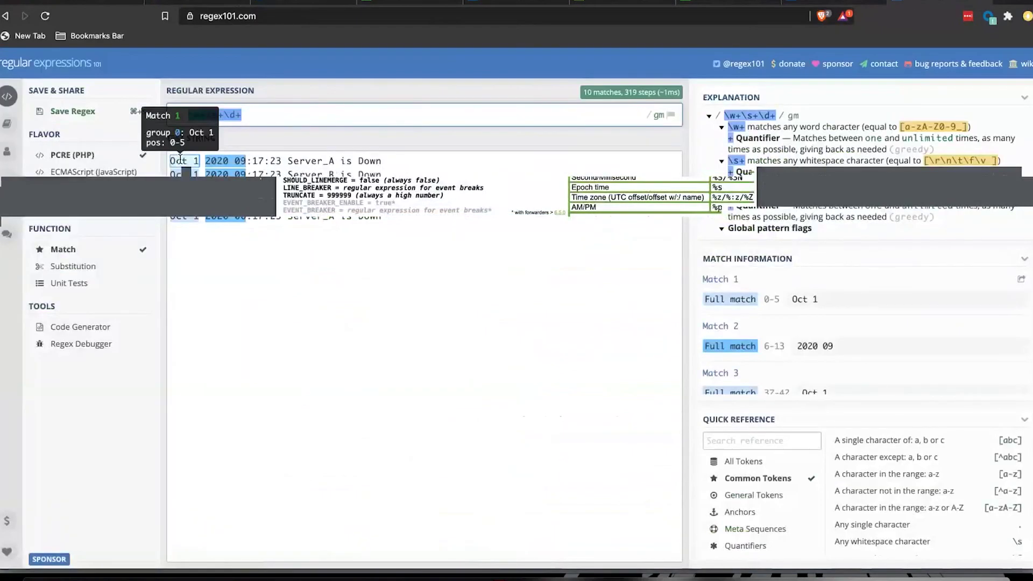
{"action": "left_click", "coordinate": [250, 166]}
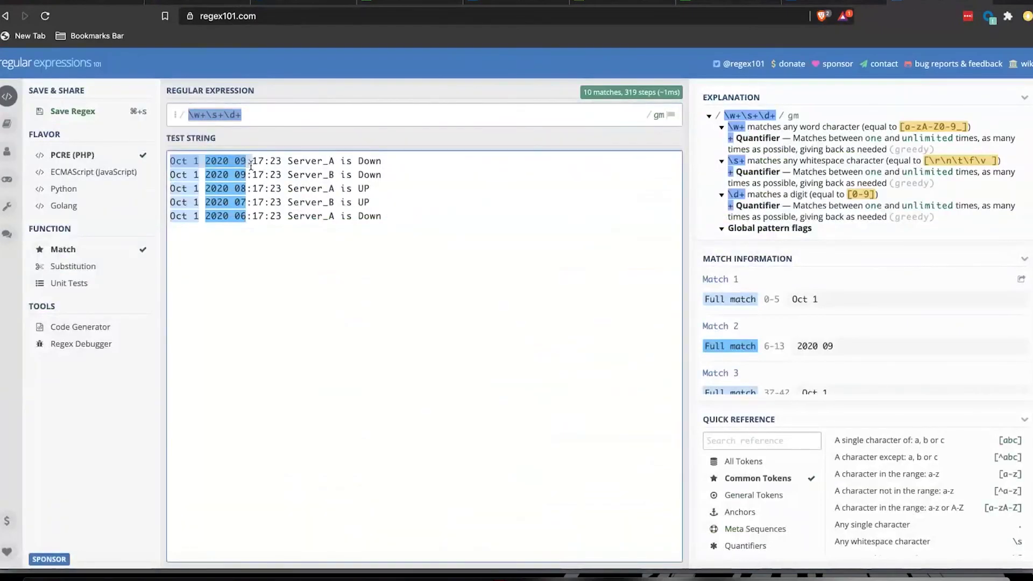
{"action": "left_click", "coordinate": [388, 162]}
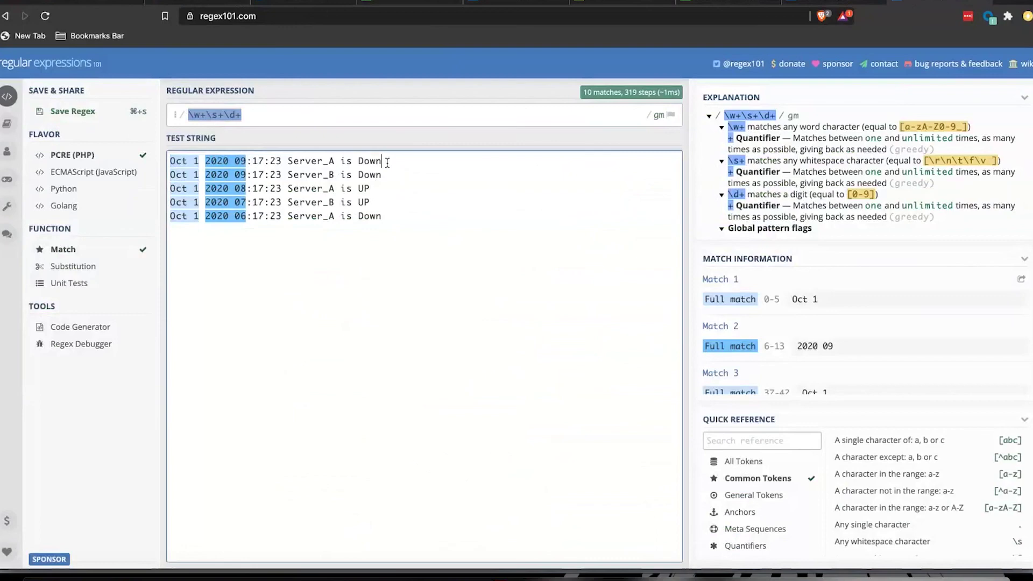
{"action": "type", "text": "jgfiogjklsdf;jgkl;dsfjfglkdsfkgvl;dsfnjklvbndfsjkvndfsvndfsjklvndlkf;vnsdkljn"}
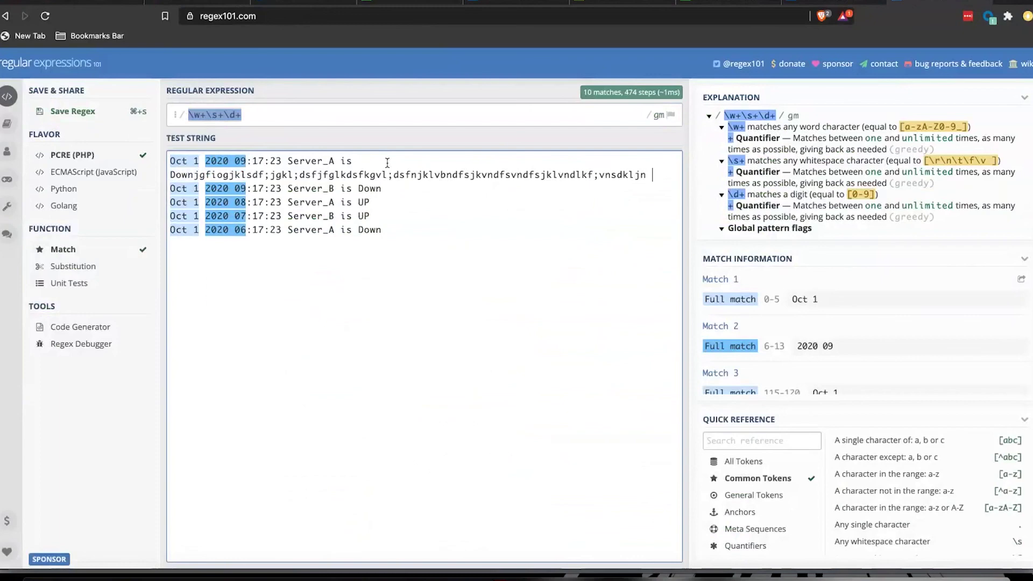
Add an 'Oct 2 2020 10' date on its own line, then delete it, leaving 10 matches
{"action": "mouse_move", "coordinate": [174, 189]}
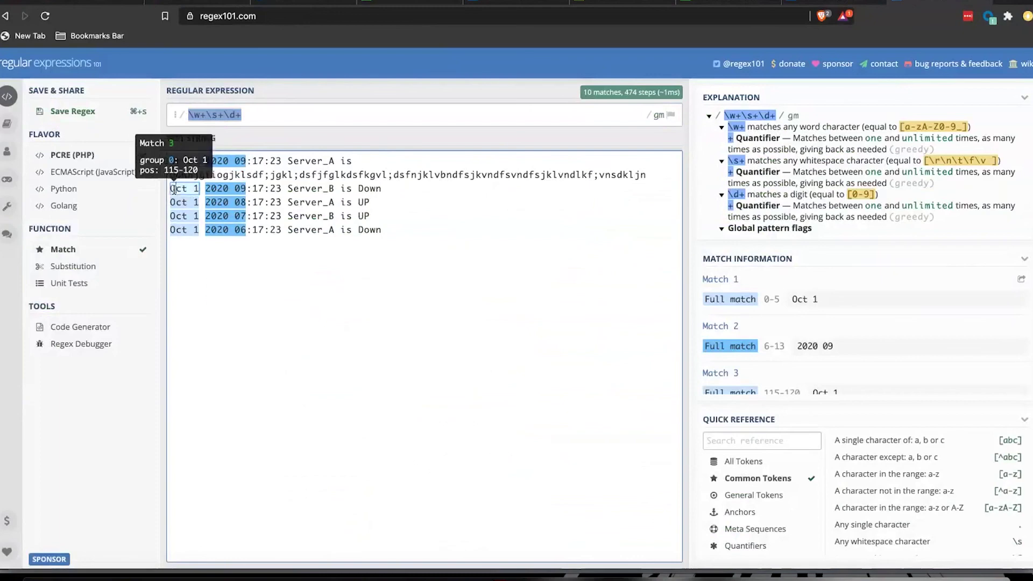
{"action": "mouse_move", "coordinate": [239, 189]}
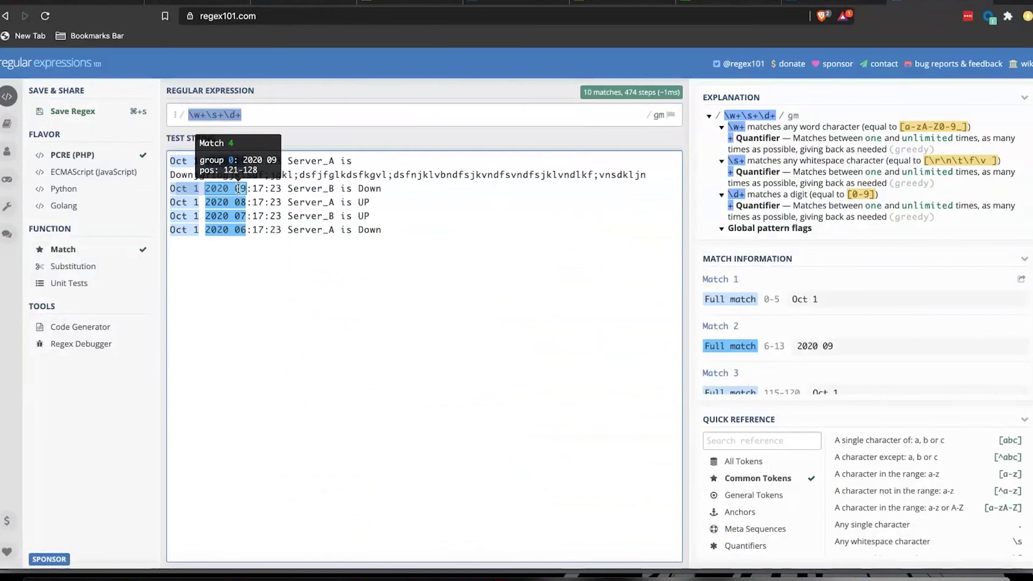
{"action": "left_click", "coordinate": [467, 175]}
{"action": "type", "text": "Oct 2 "}
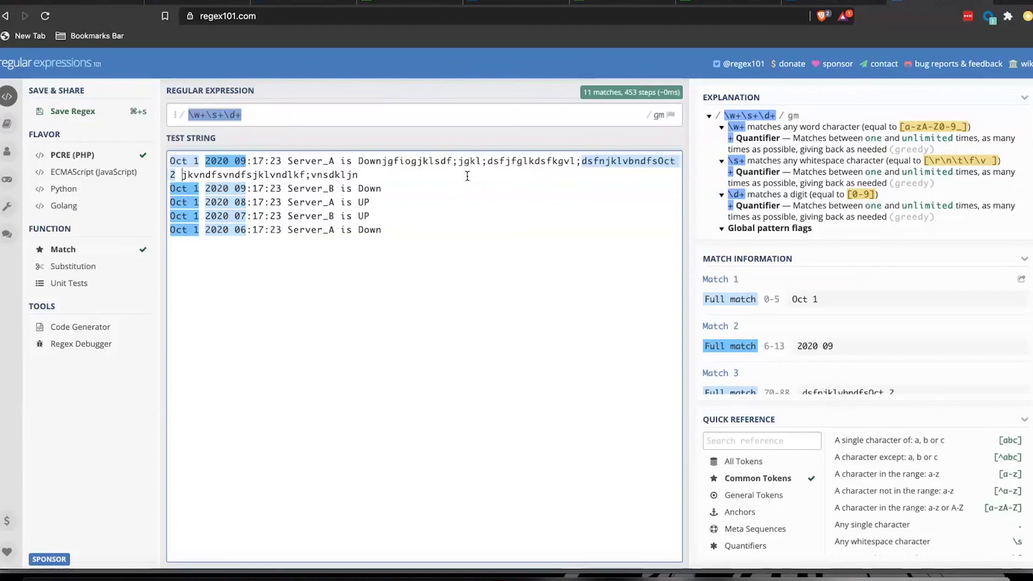
{"action": "type", "text": "202"}
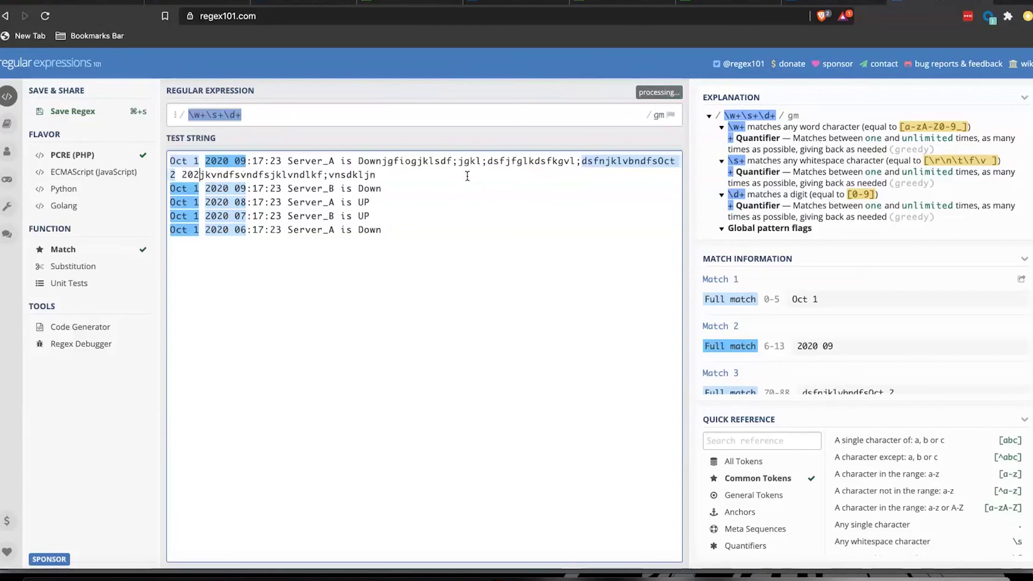
{"action": "type", "text": "0 "}
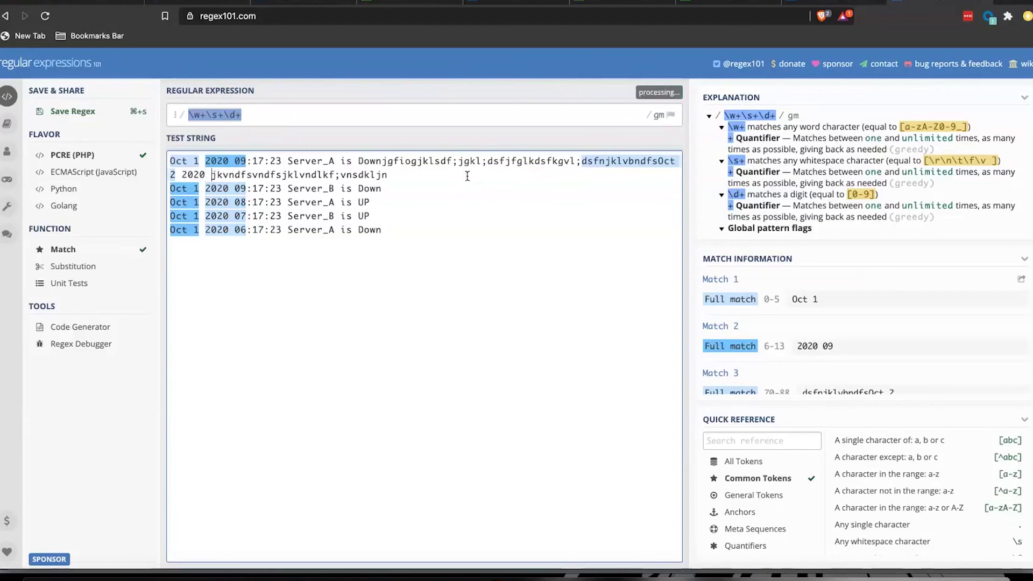
{"action": "type", "text": "10"}
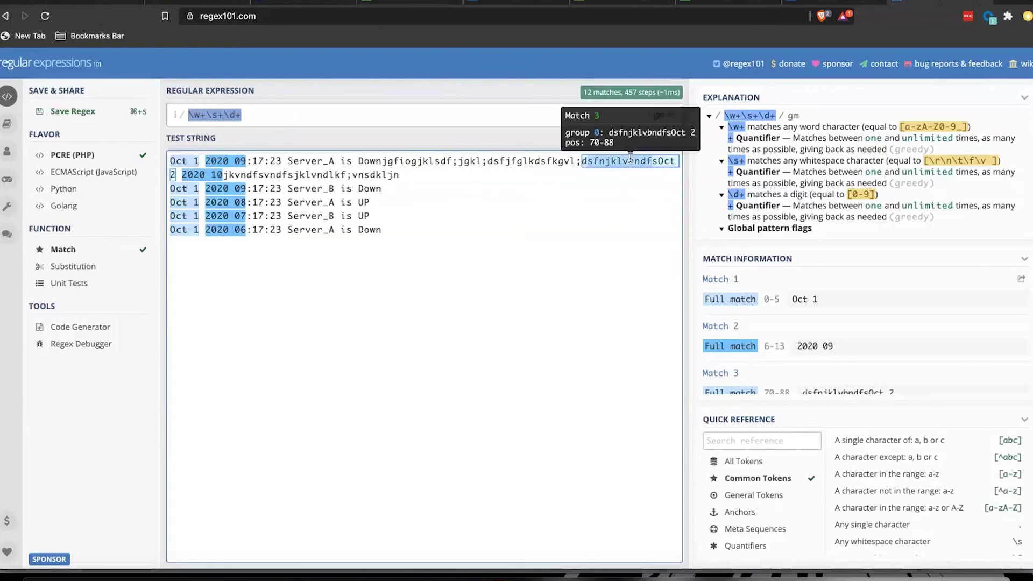
{"action": "left_click", "coordinate": [660, 164]}
{"action": "key", "text": "Return"}
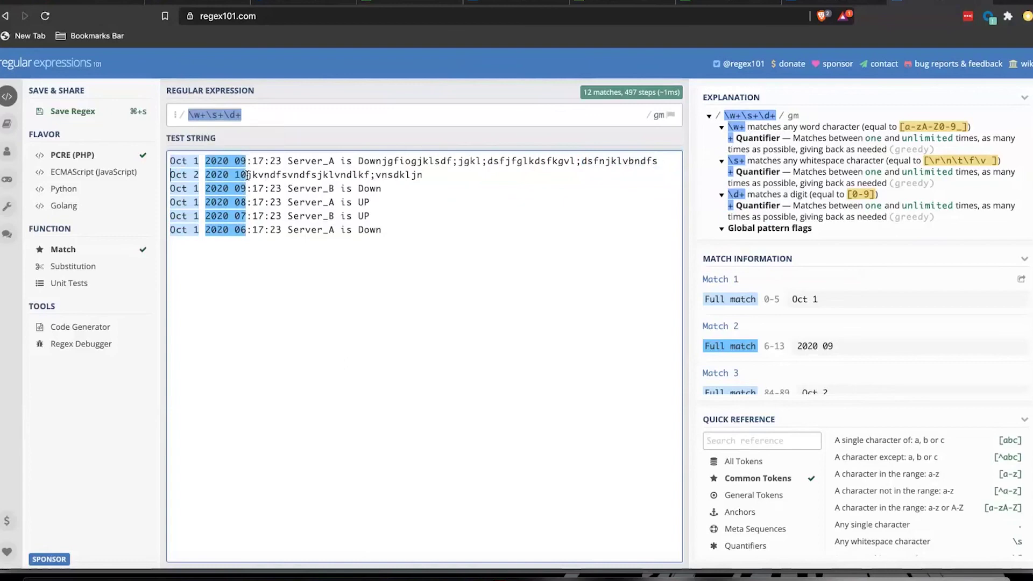
{"action": "left_click_drag", "start_coordinate": [247, 175], "coordinate": [160, 187]}
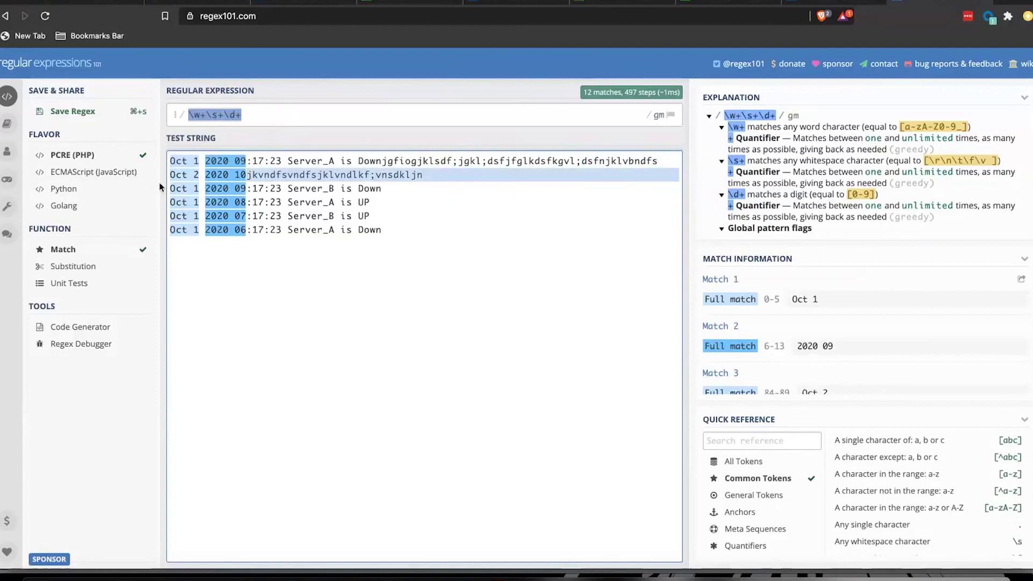
{"action": "left_click", "coordinate": [259, 173]}
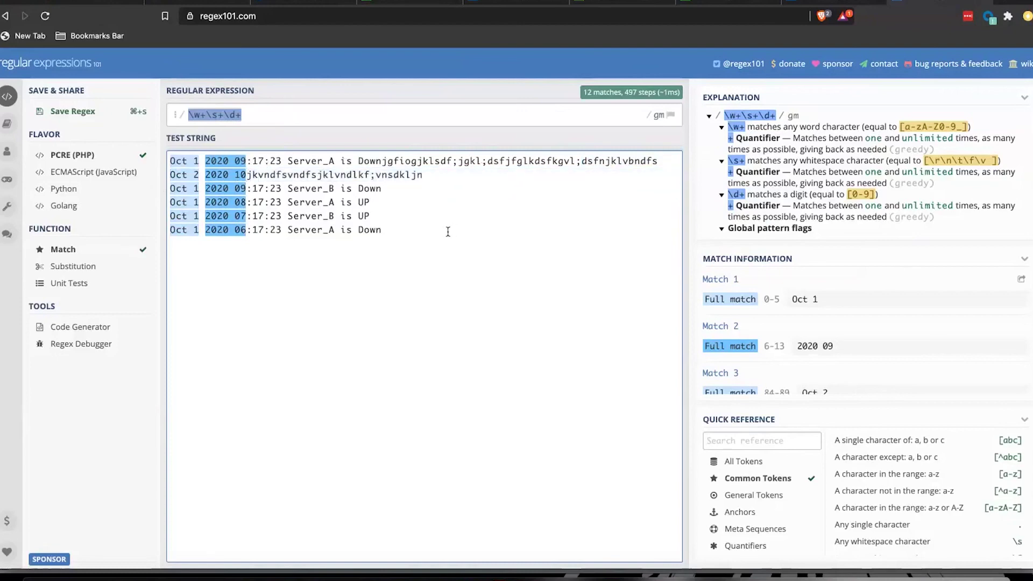
{"action": "left_click", "coordinate": [247, 176]}
{"action": "key", "text": "BackSpace"}
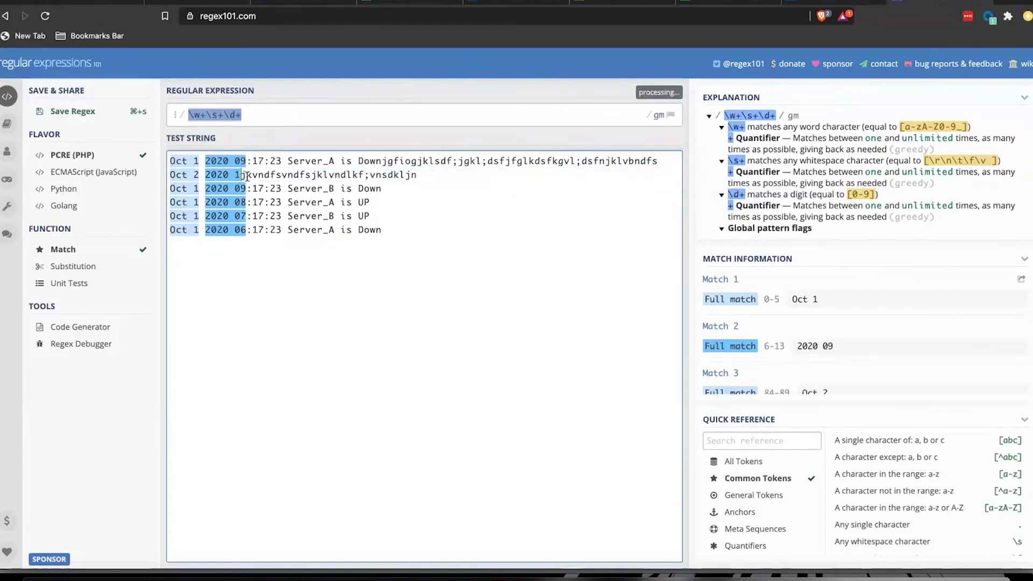
{"action": "key", "text": "BackSpace"}
{"action": "key", "text": "BackSpace"}
{"action": "key", "text": "BackSpace"}
{"action": "key", "text": "BackSpace"}
{"action": "key", "text": "BackSpace"}
{"action": "key", "text": "BackSpace"}
{"action": "key", "text": "BackSpace"}
{"action": "key", "text": "BackSpace"}
{"action": "key", "text": "BackSpace"}
{"action": "key", "text": "BackSpace"}
{"action": "key", "text": "BackSpace"}
{"action": "key", "text": "BackSpace"}
{"action": "key", "text": "BackSpace"}
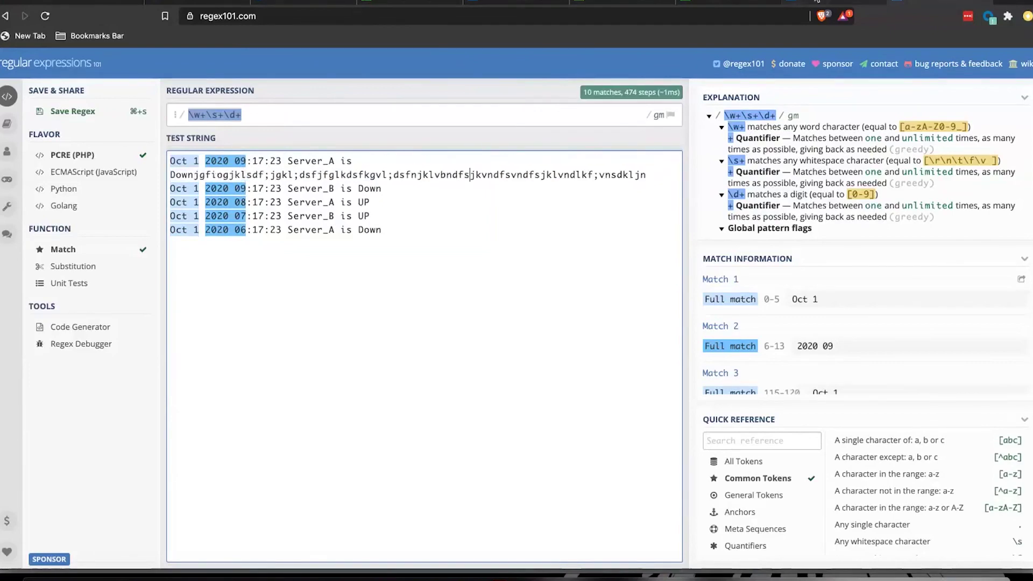
{"action": "left_click", "coordinate": [727, 4]}
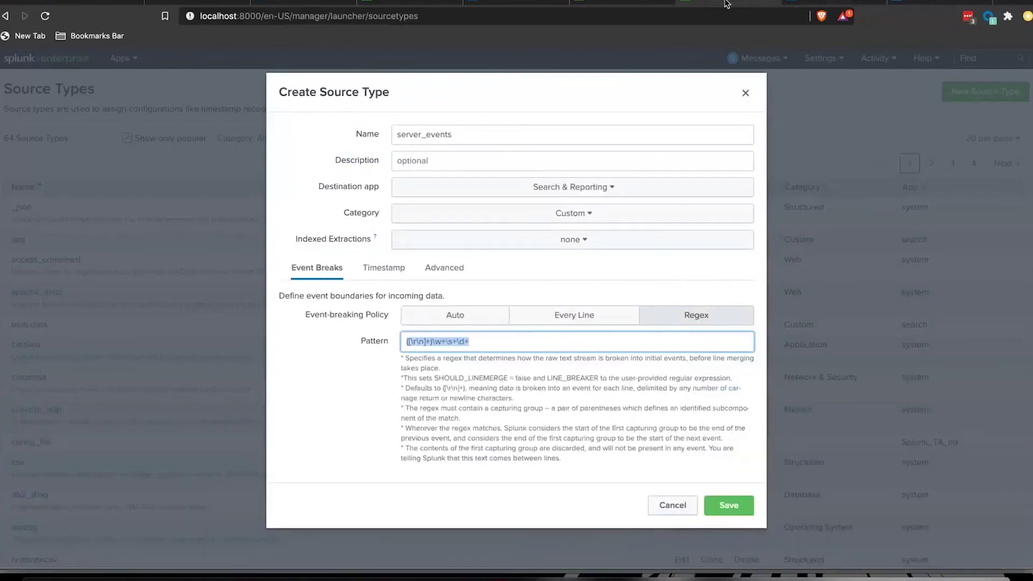